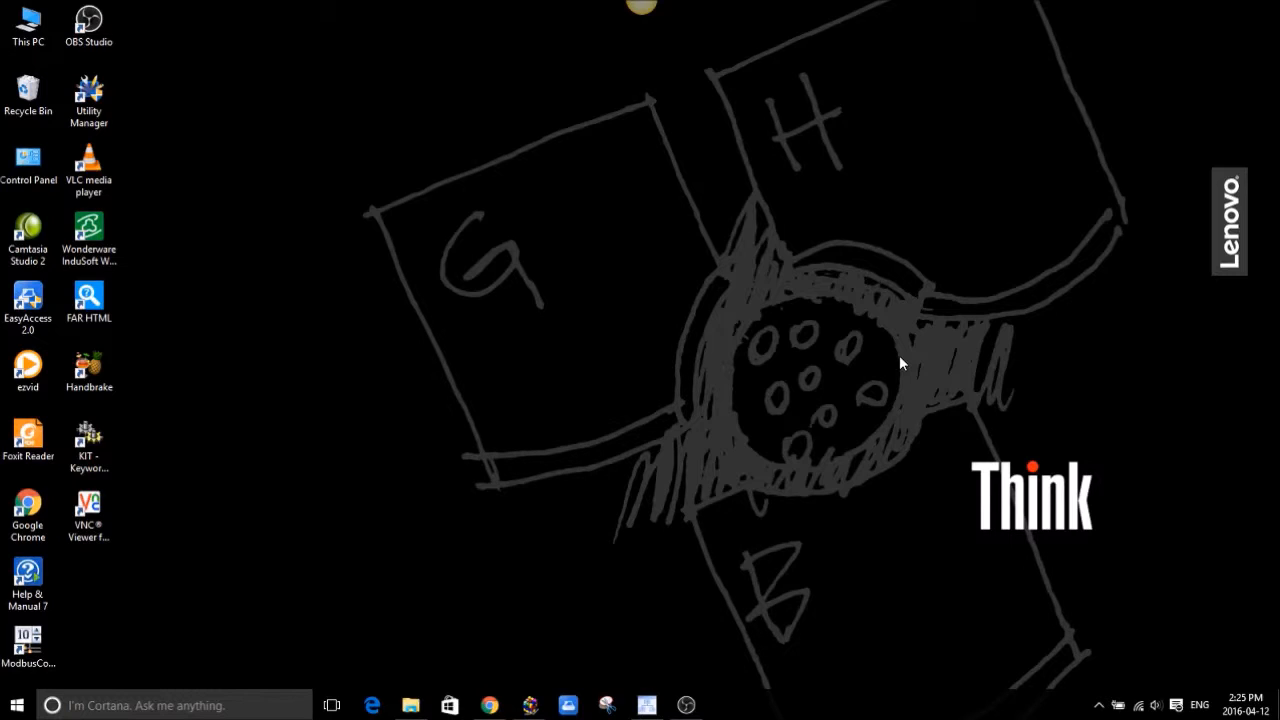
- Switch to Circon Catalyst and rename the new page as Trends
left_click(648, 707)
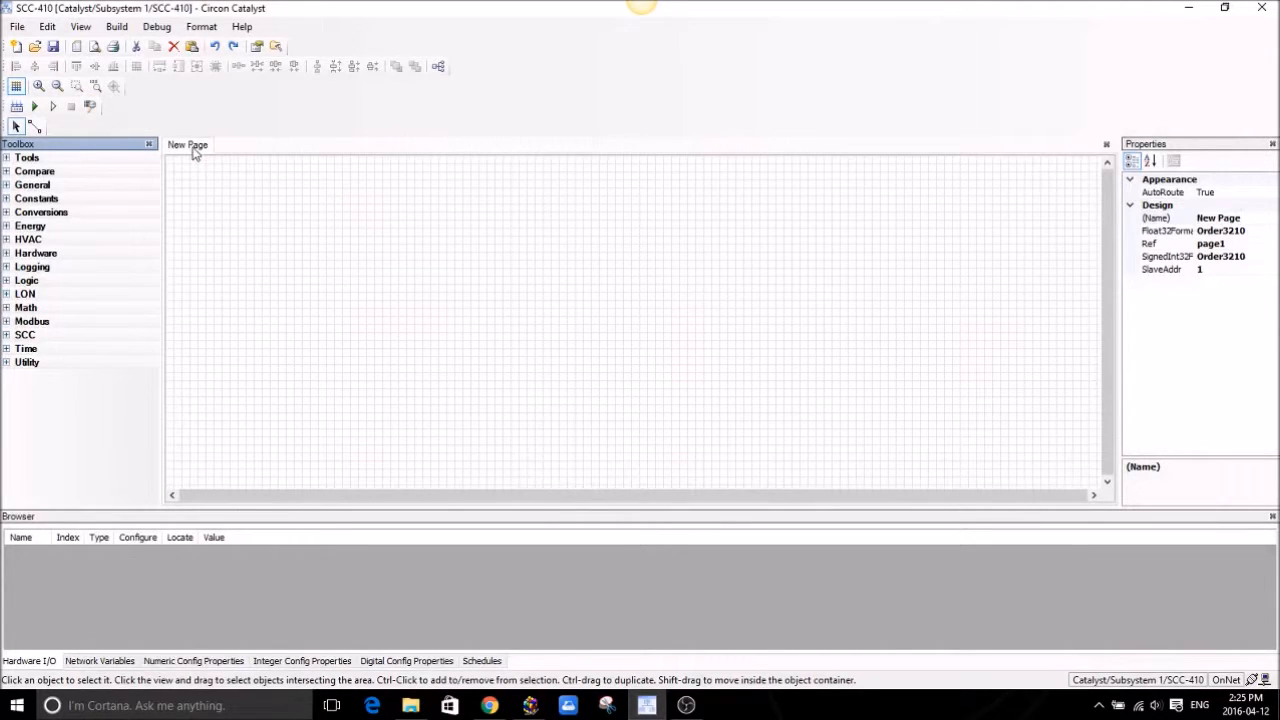
left_click(1249, 217)
key("ctrl+a")
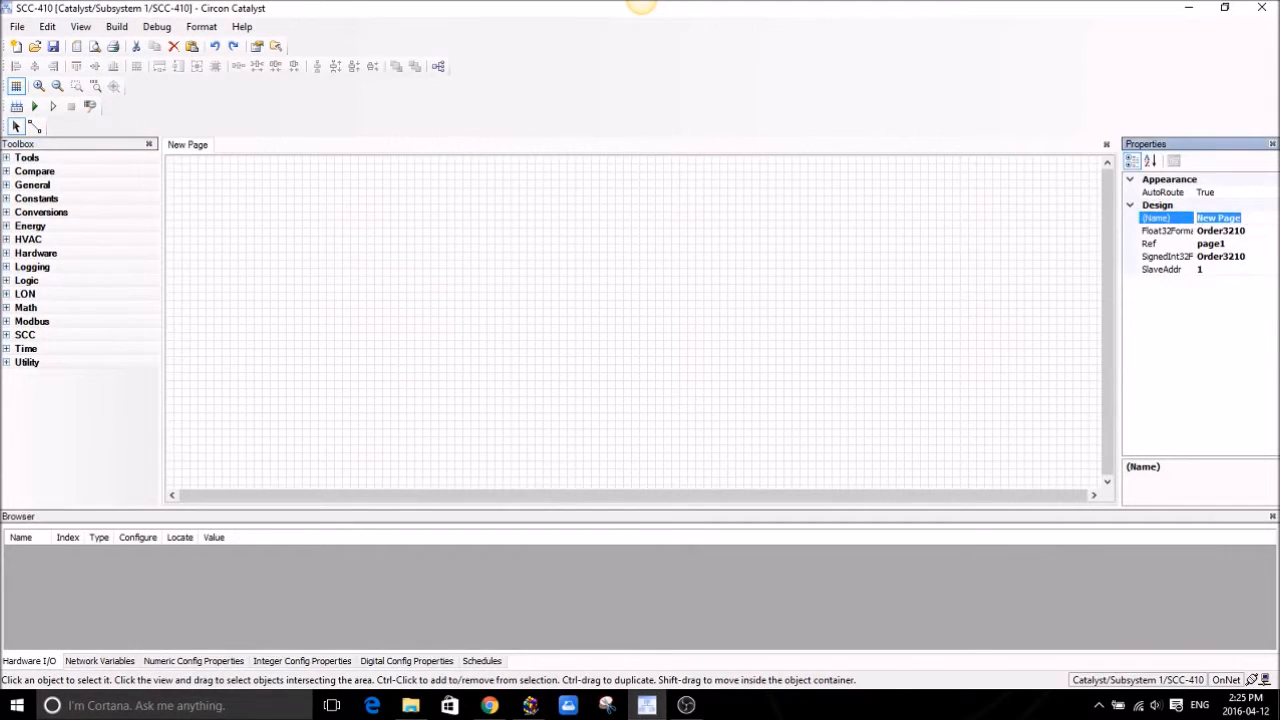
type("Trends")
left_click(999, 306)
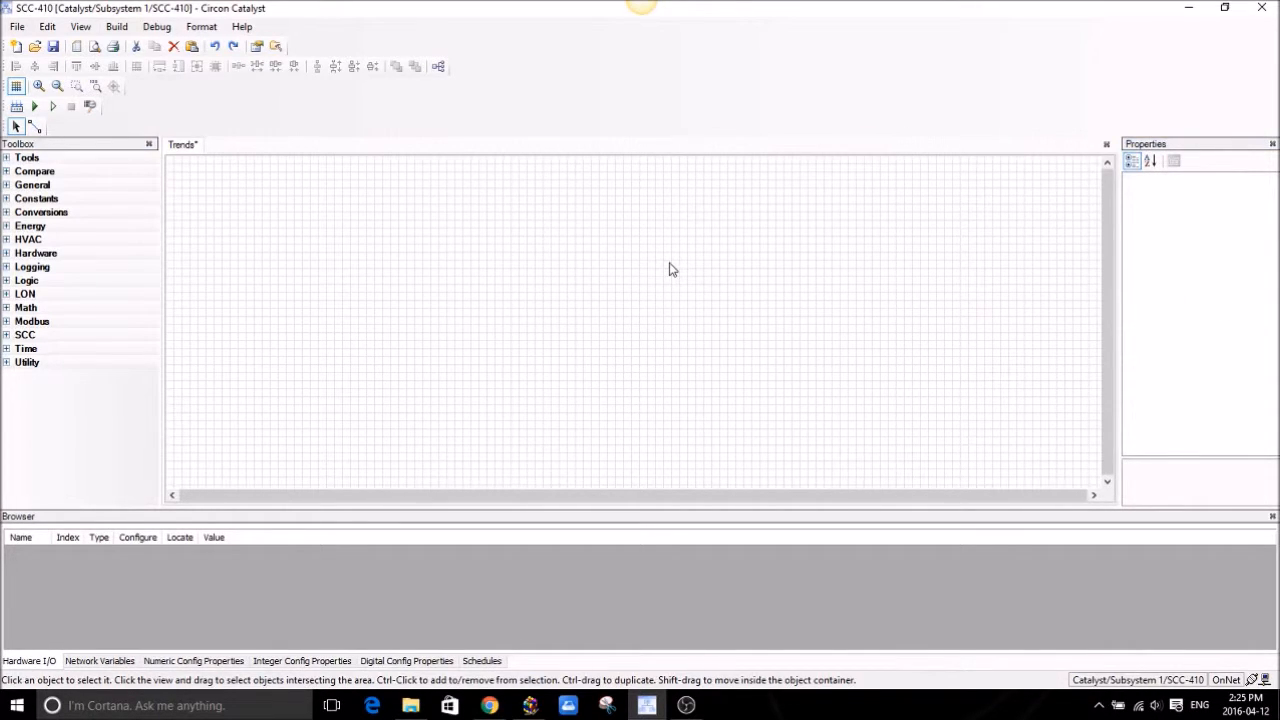
- Place a TrendDigital and a TrendNumeric logging block on the page, stacked with TrendDigital above TrendNumeric
left_click(6, 267)
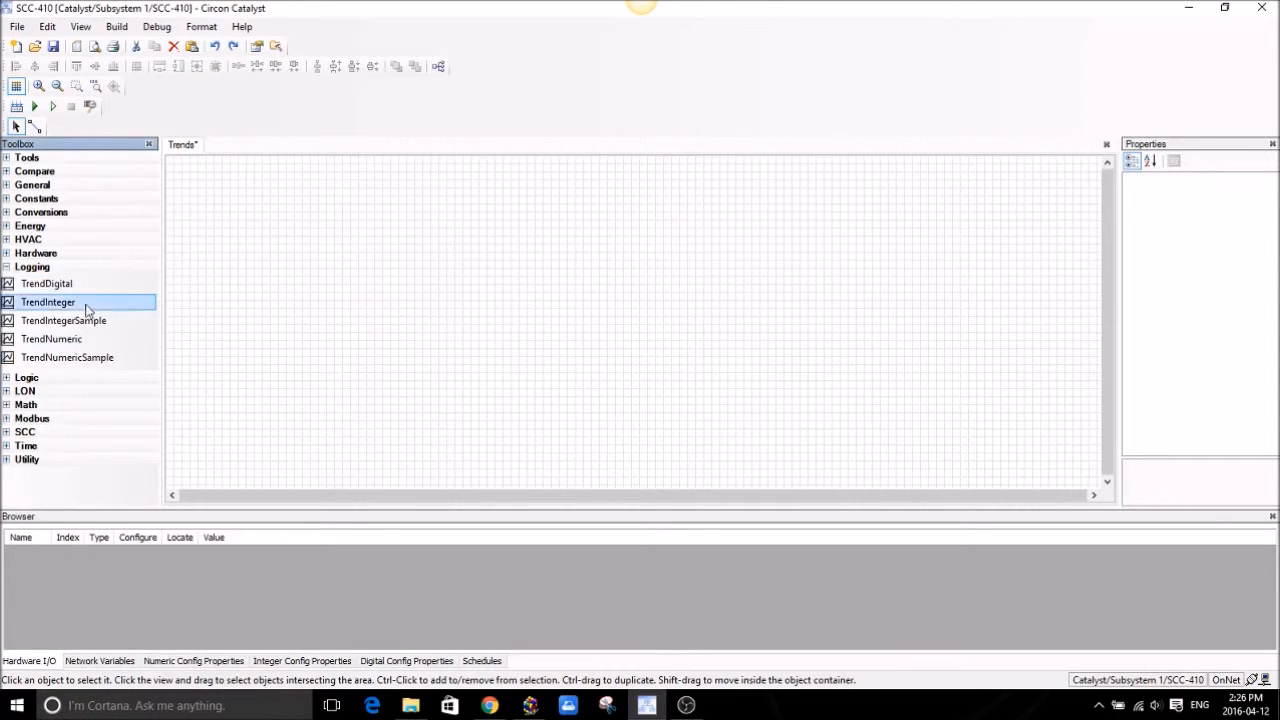
left_click(56, 286)
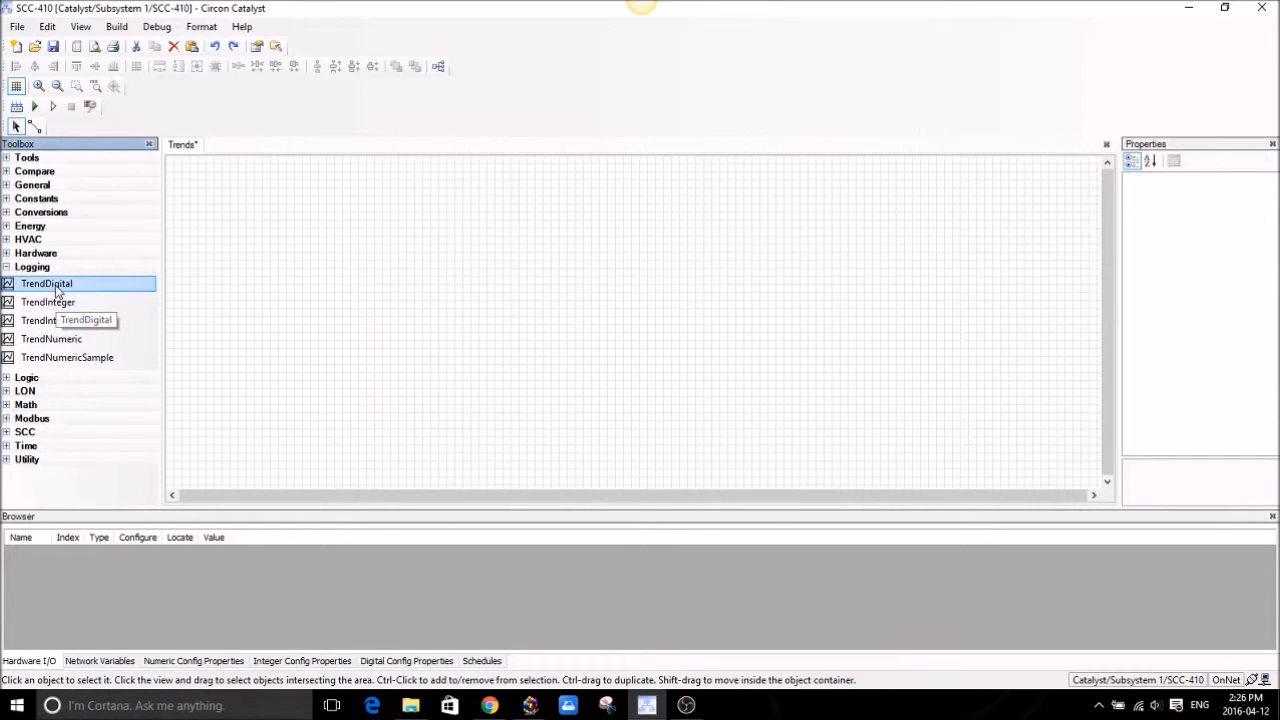
left_click_drag(56, 288, 437, 202)
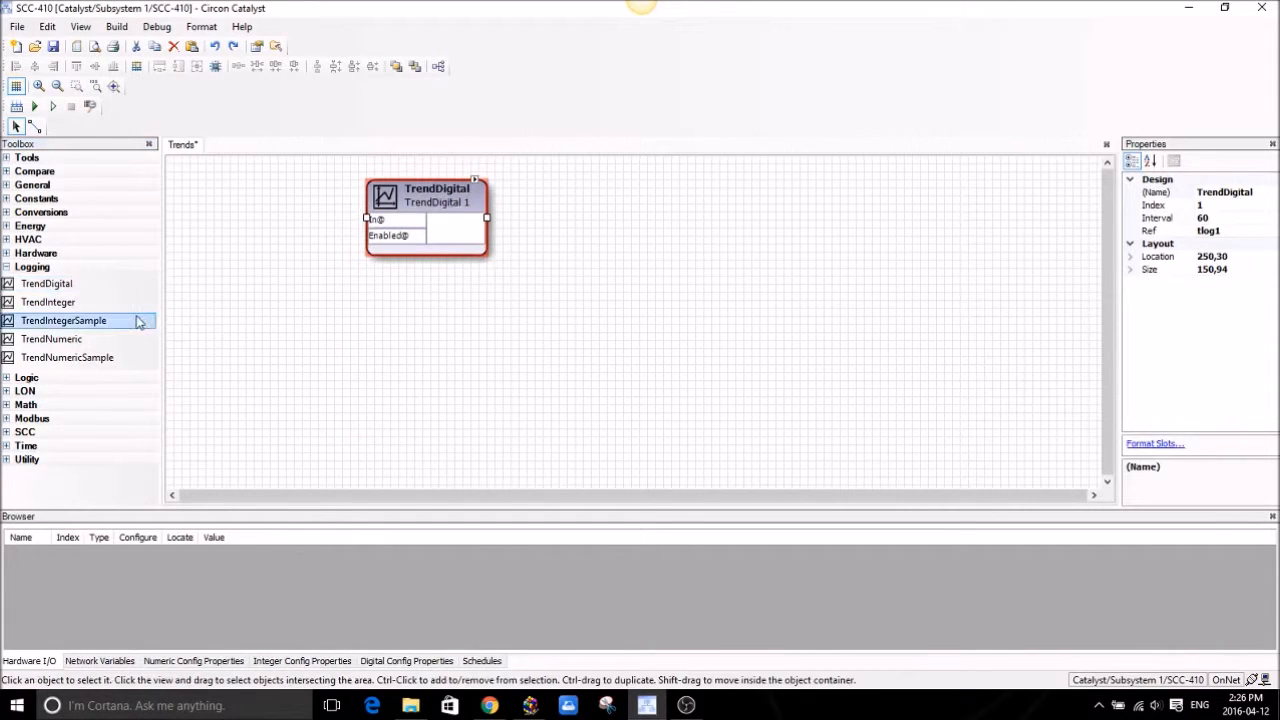
left_click_drag(55, 340, 590, 333)
left_click_drag(449, 229, 612, 240)
left_click_drag(601, 333, 601, 324)
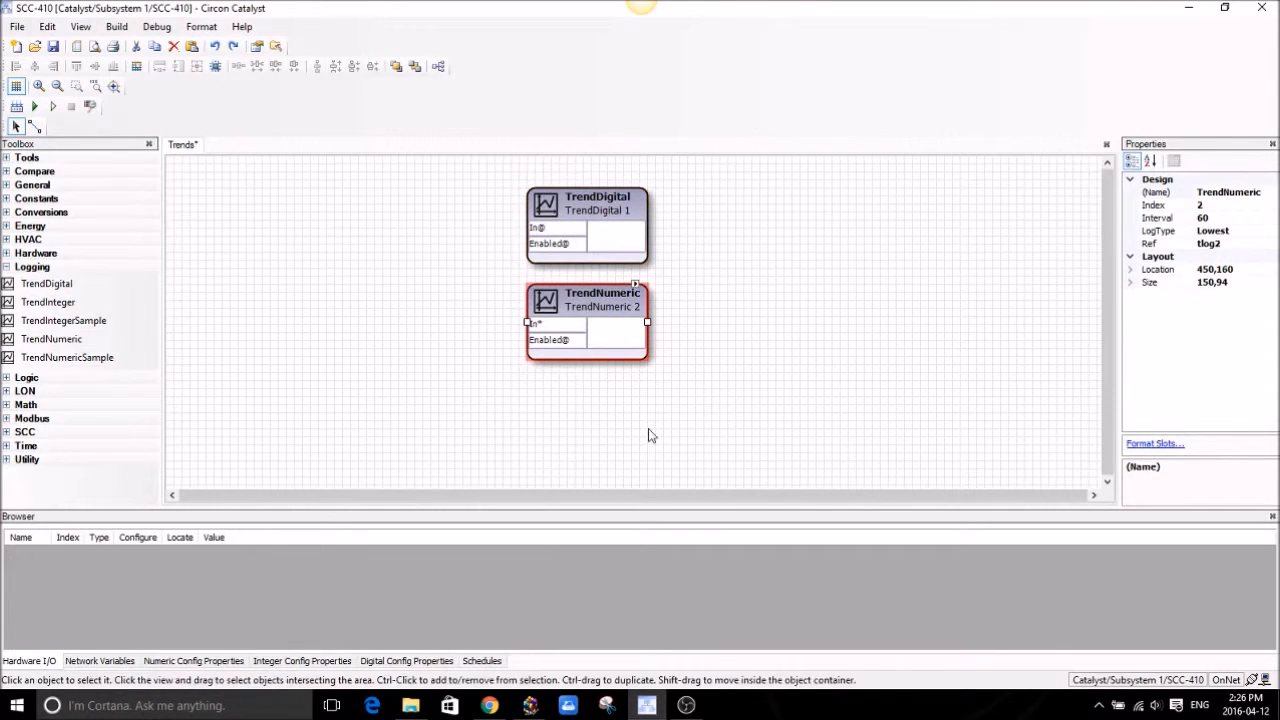
left_click(711, 380)
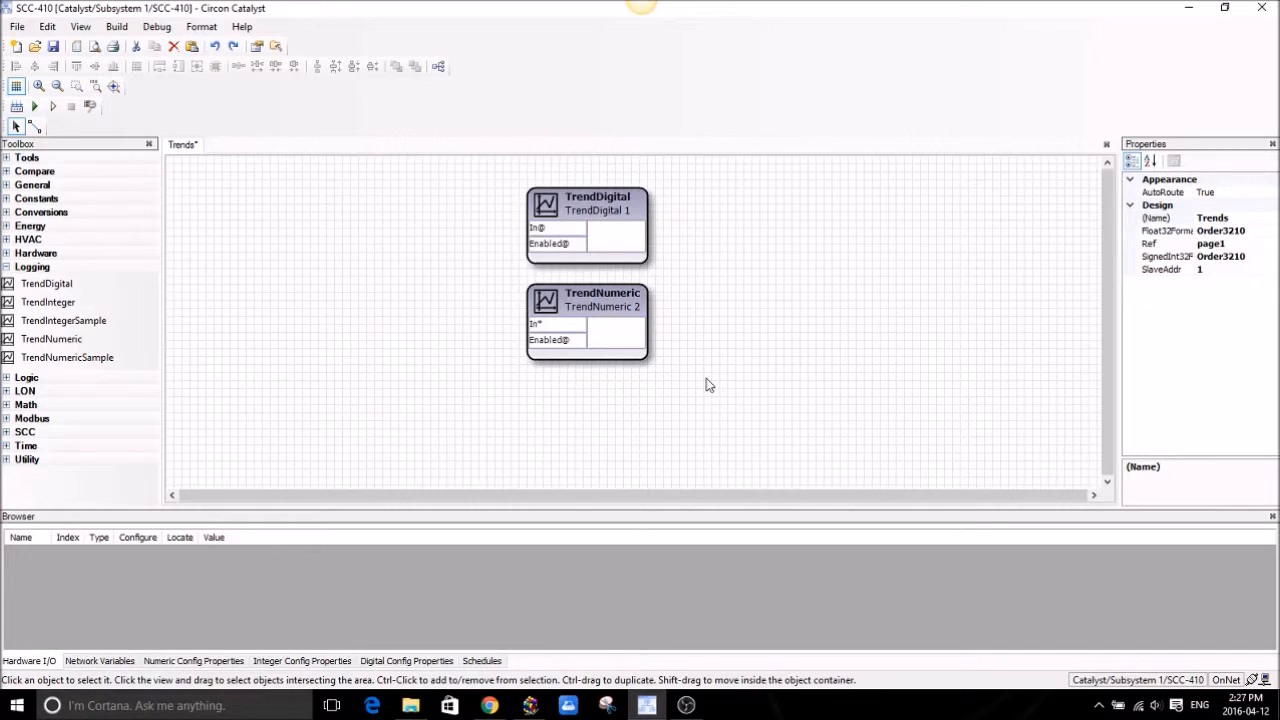
- Add a DigitalInput hardware block beside the TrendDigital block and connect its Out to TrendDigital's In
left_click(619, 215)
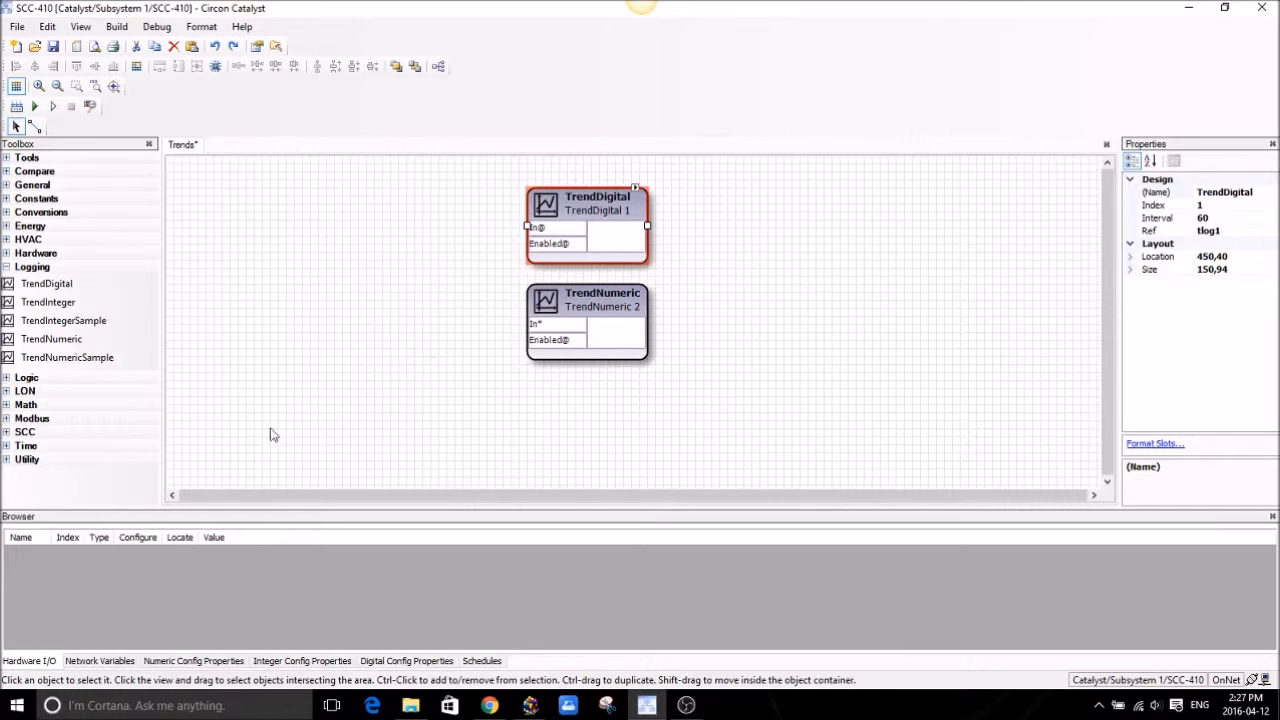
left_click(33, 321)
left_click(7, 267)
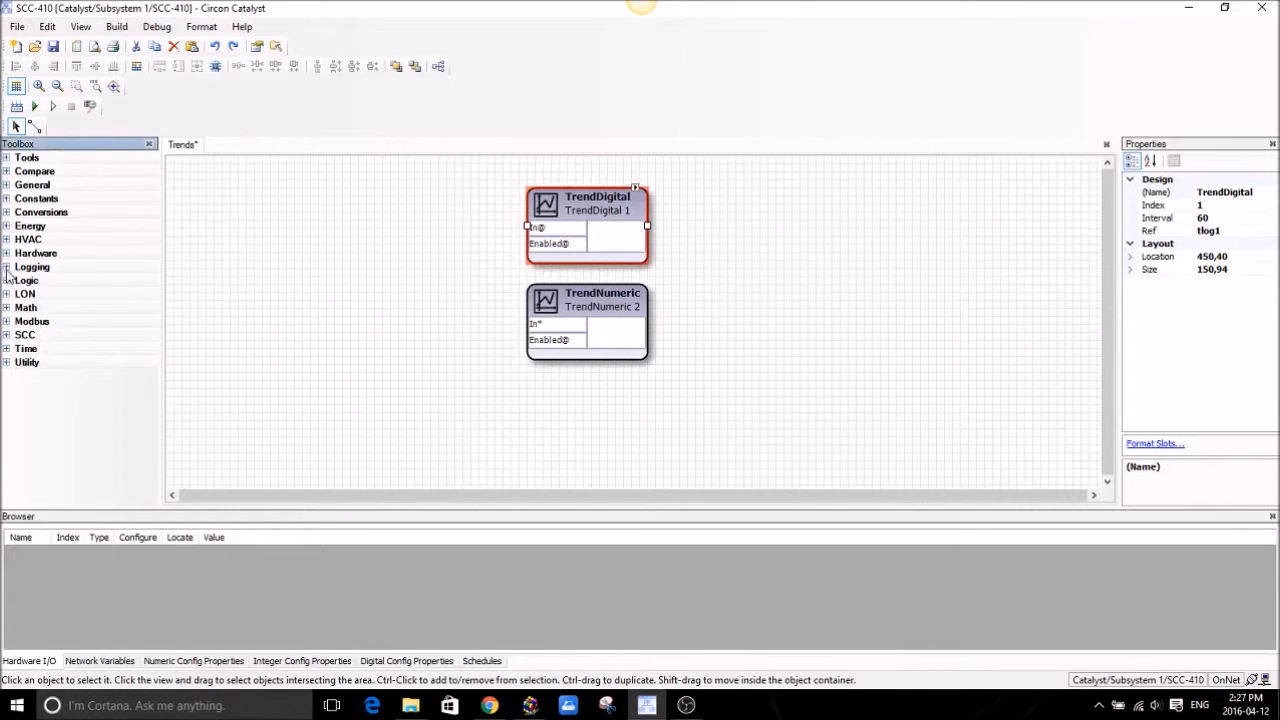
left_click(7, 254)
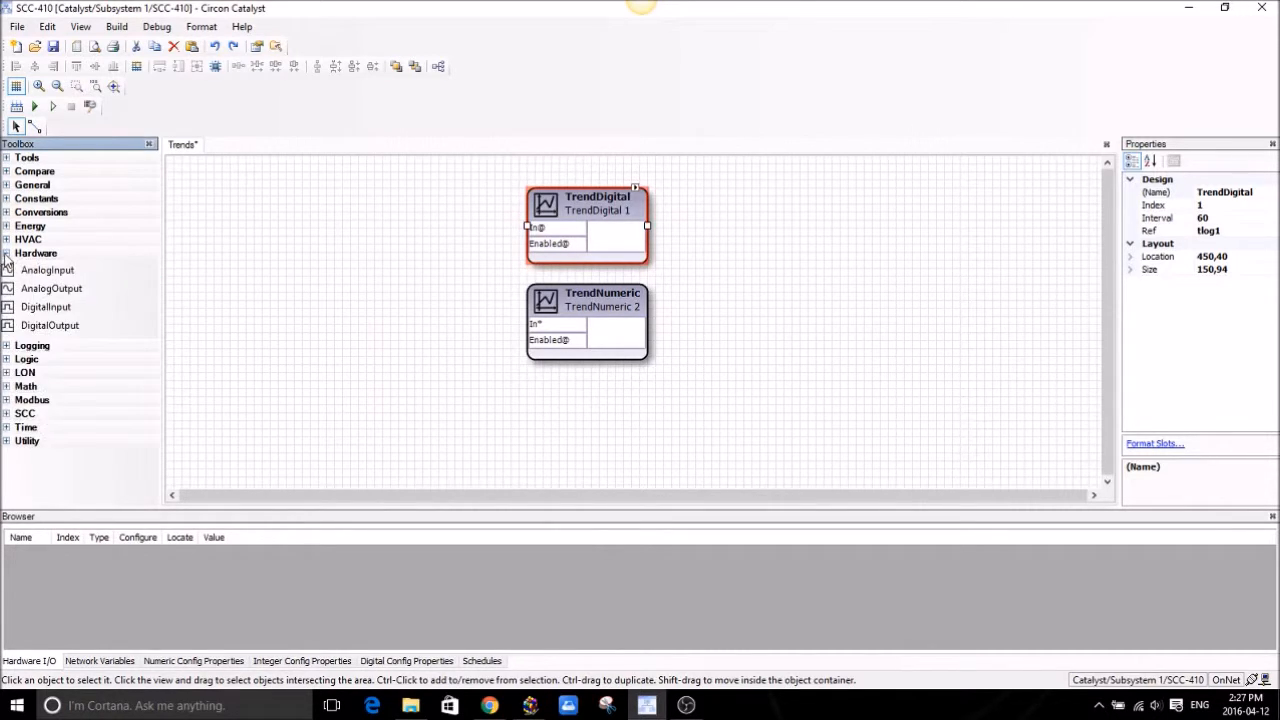
left_click_drag(45, 307, 261, 236)
left_click(35, 126)
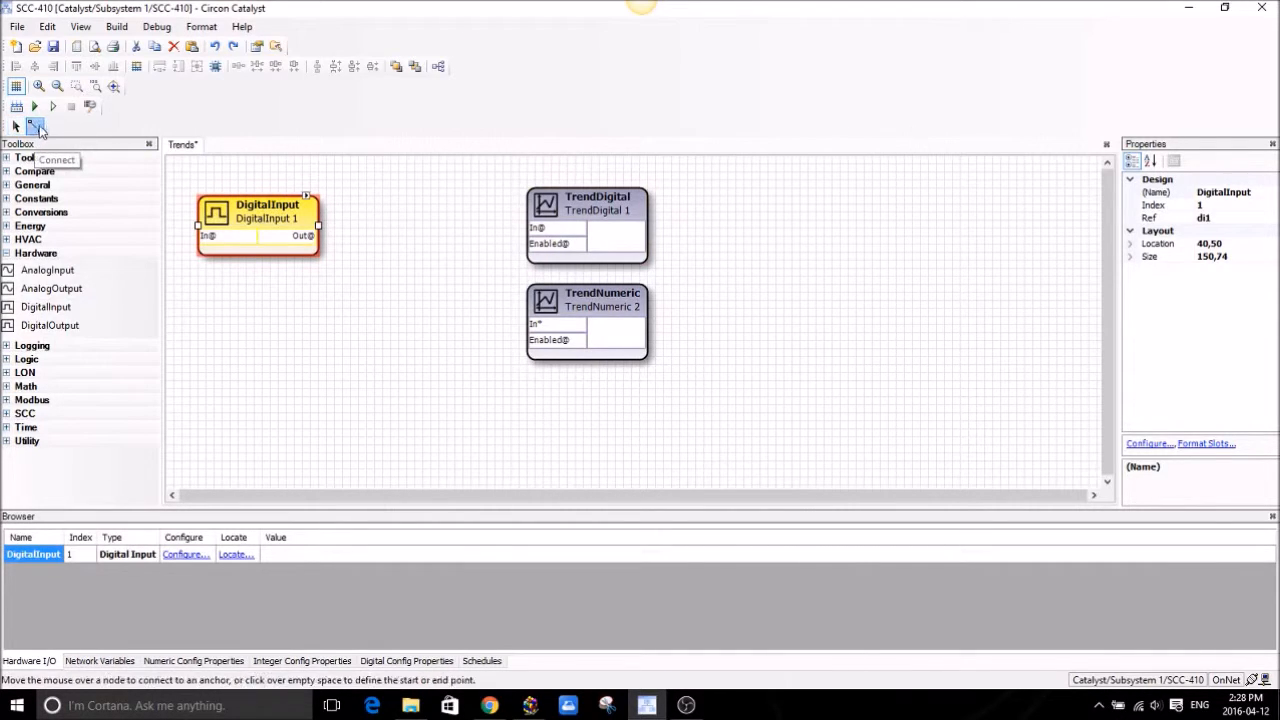
left_click(318, 236)
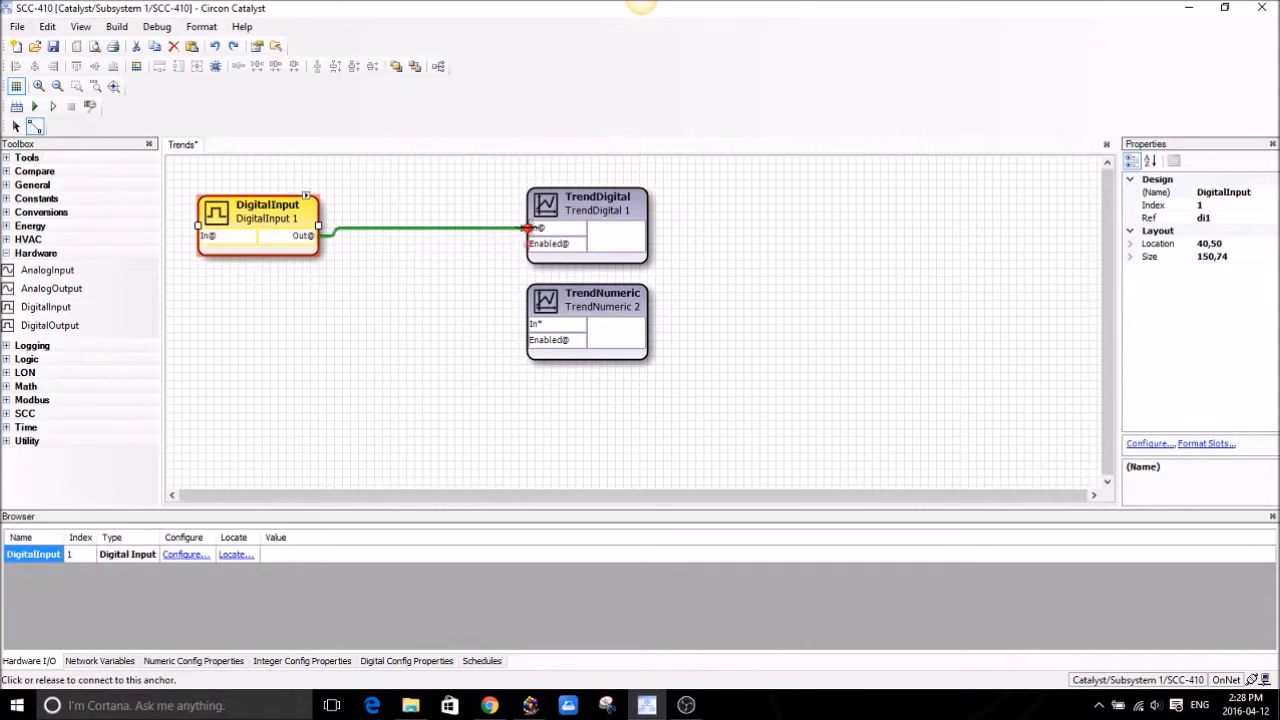
left_click(527, 228)
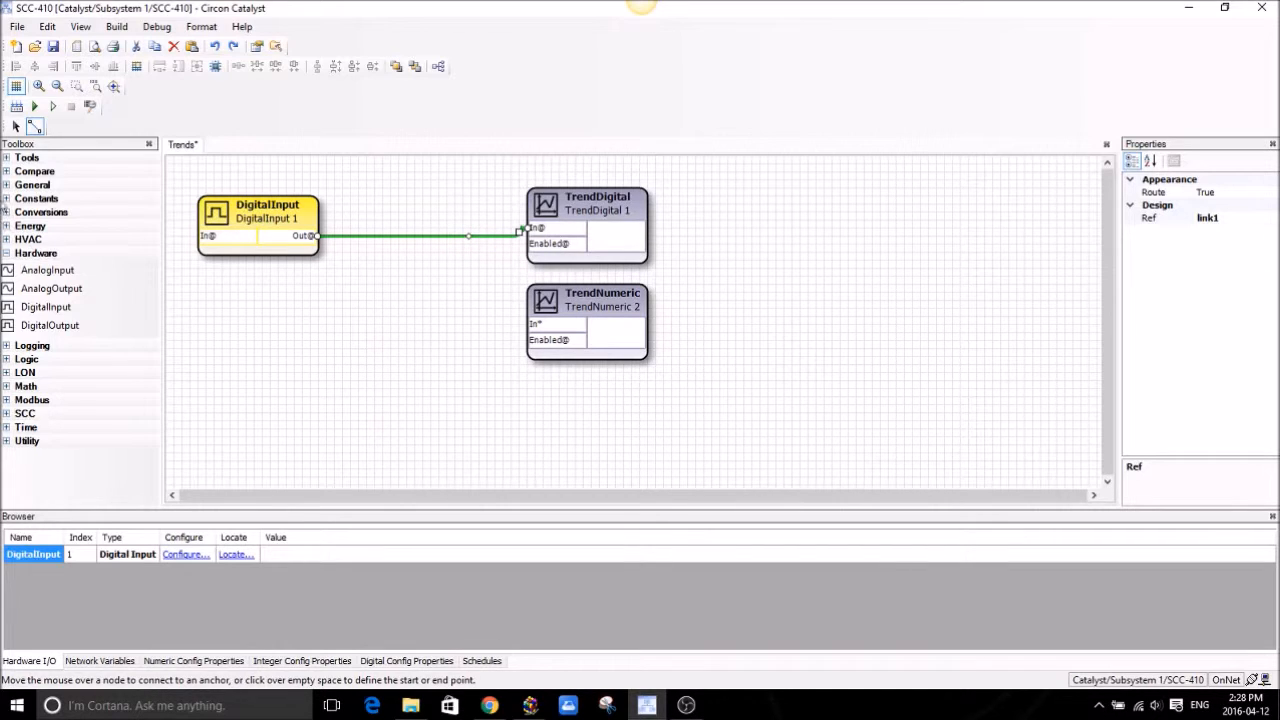
left_click(16, 126)
left_click(613, 213)
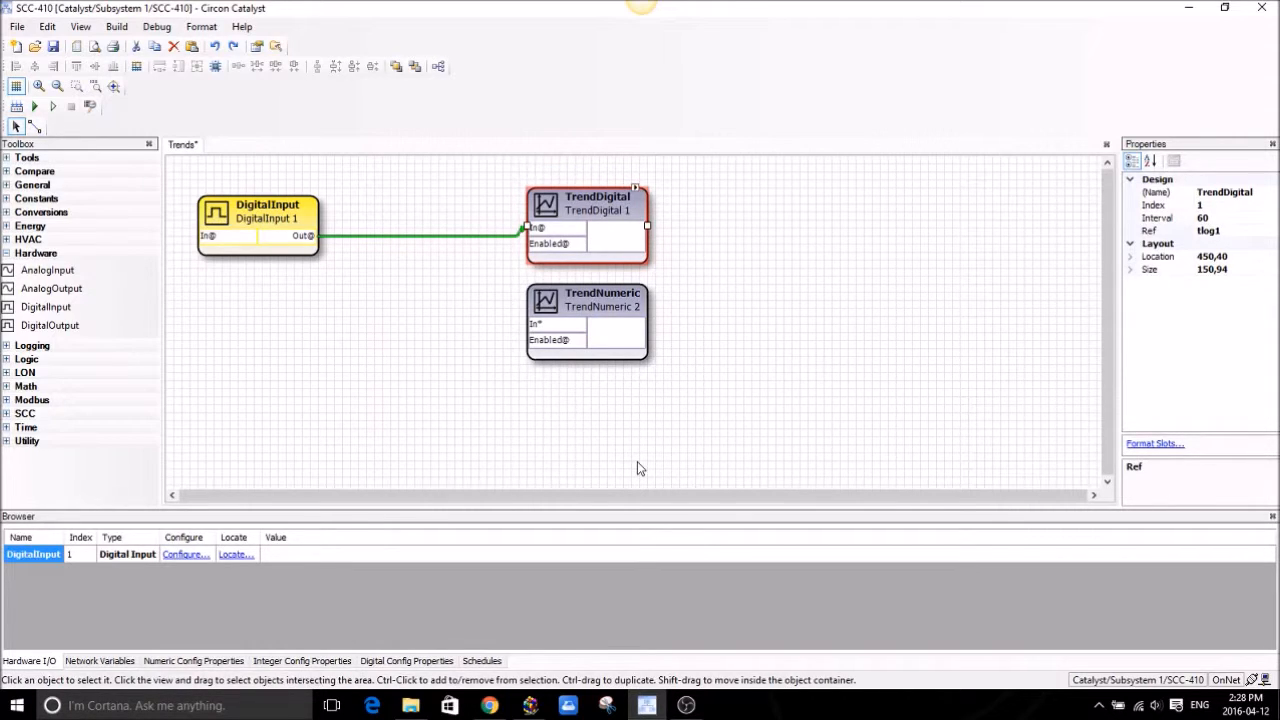
- Add an AnalogInput hardware block below the DigitalInput block and connect its Out to TrendNumeric's In
left_click_drag(246, 242, 268, 218)
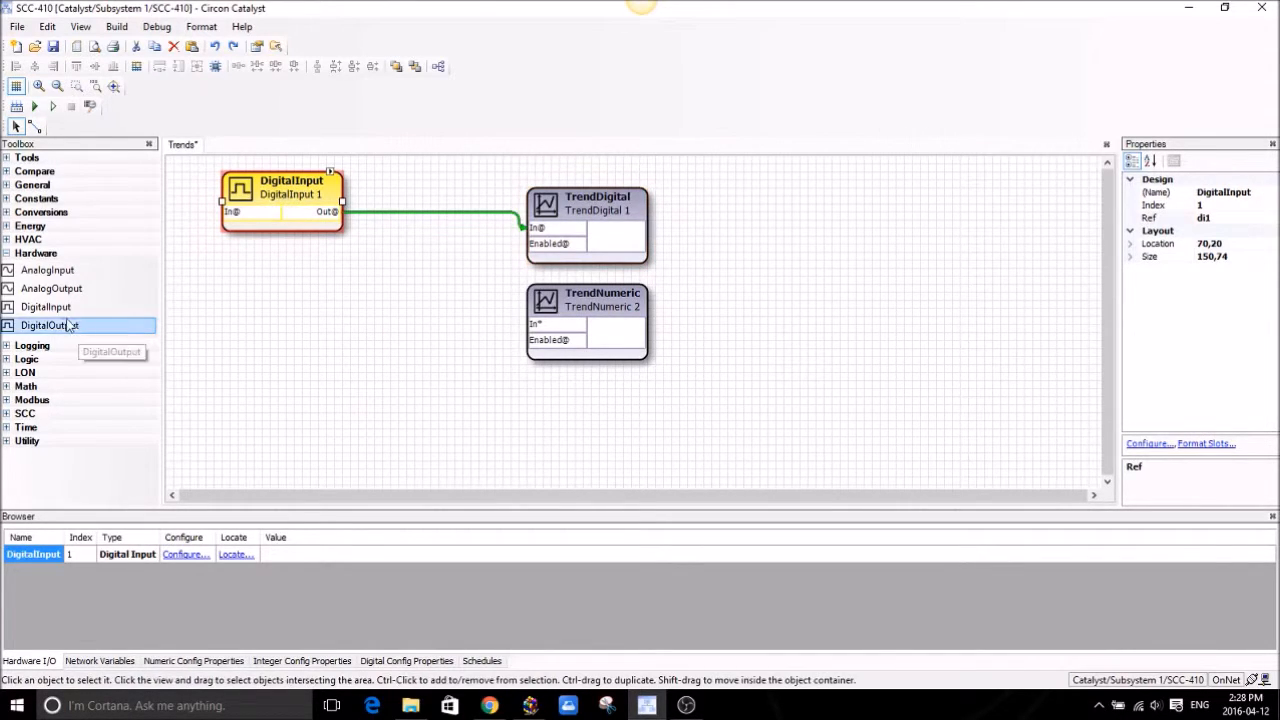
left_click(42, 274)
left_click_drag(42, 274, 293, 269)
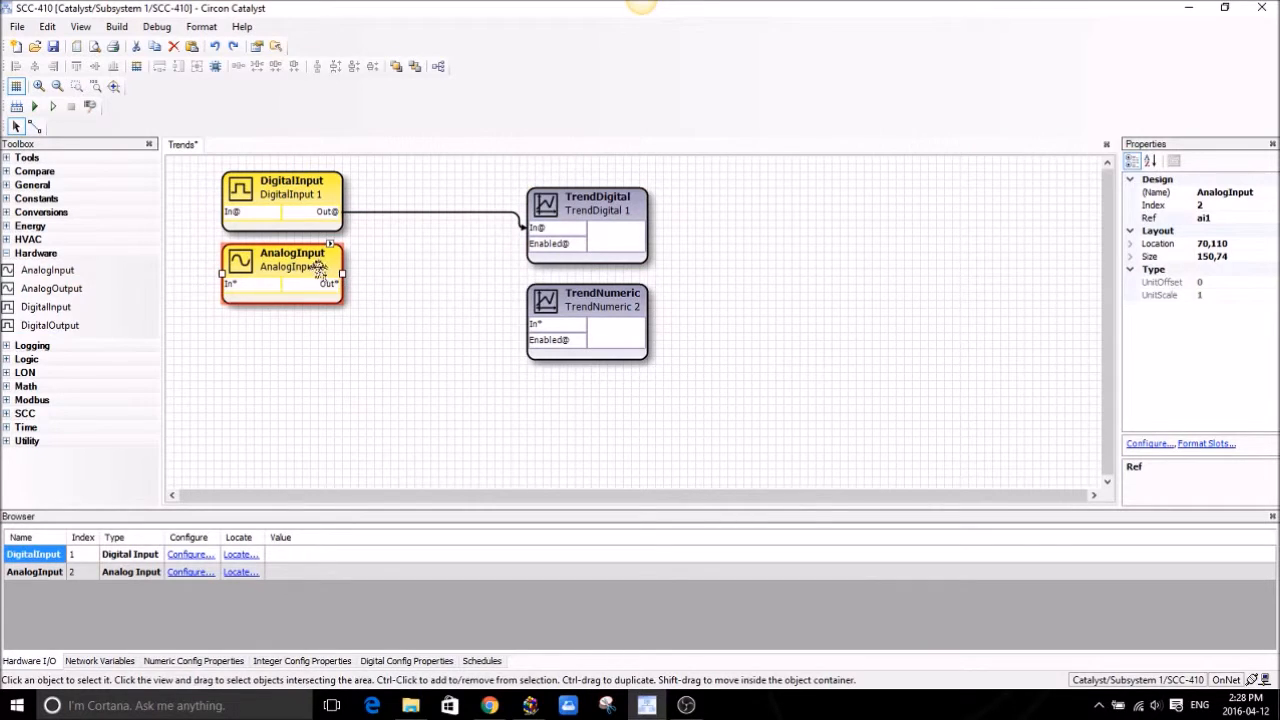
left_click(35, 126)
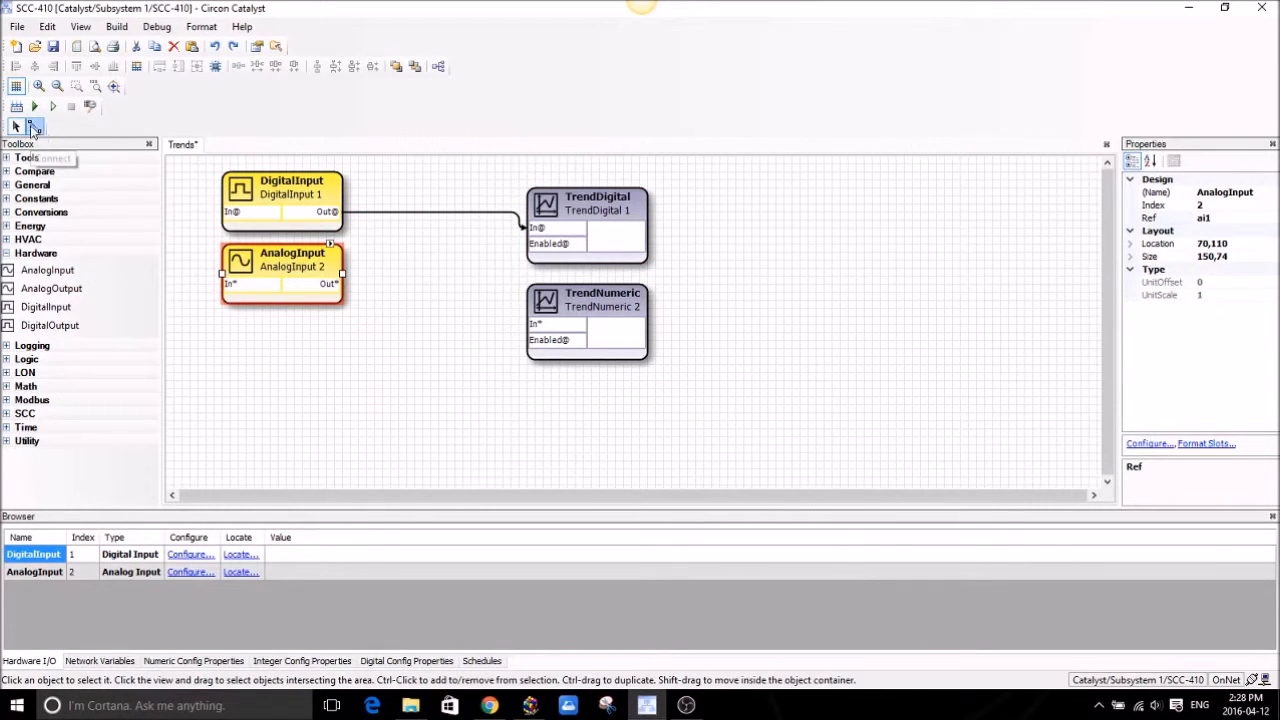
left_click_drag(328, 284, 527, 333)
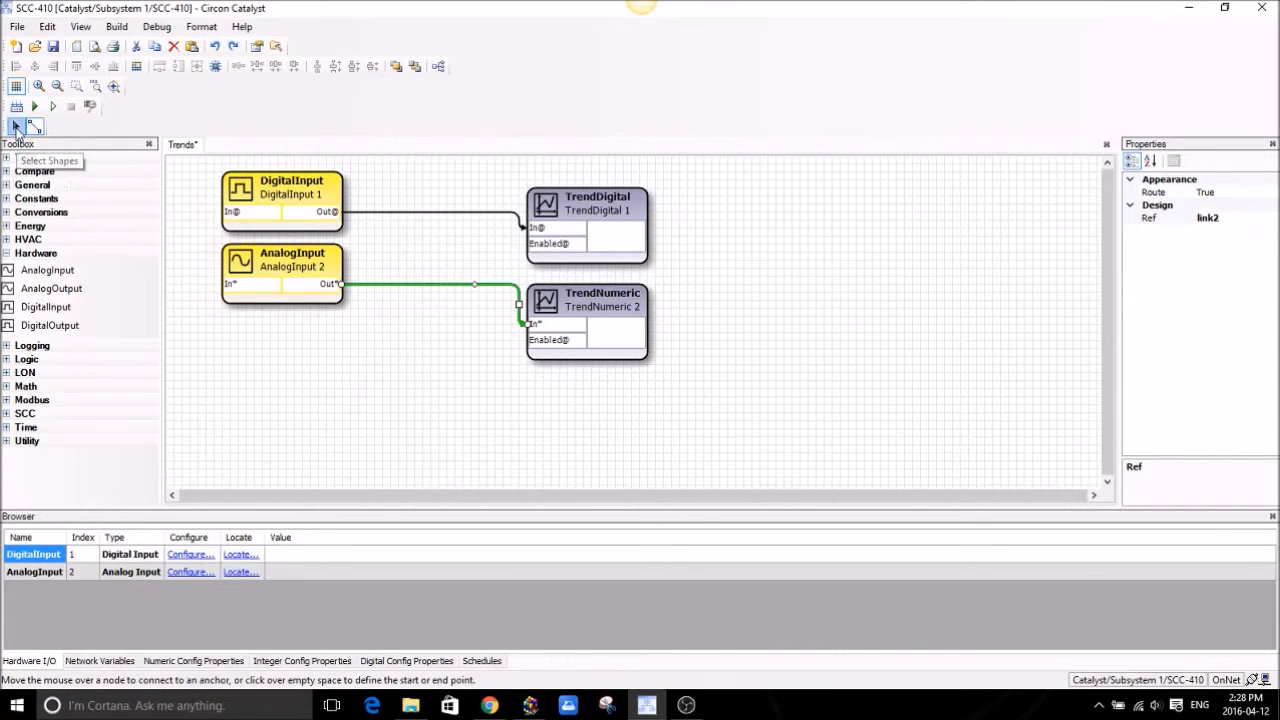
left_click(16, 126)
- Move both trend blocks towards the right of the page and space the DigitalInput and AnalogInput blocks apart in the middle
left_click_drag(632, 404, 646, 233)
left_click_drag(634, 318, 642, 399)
left_click(743, 400)
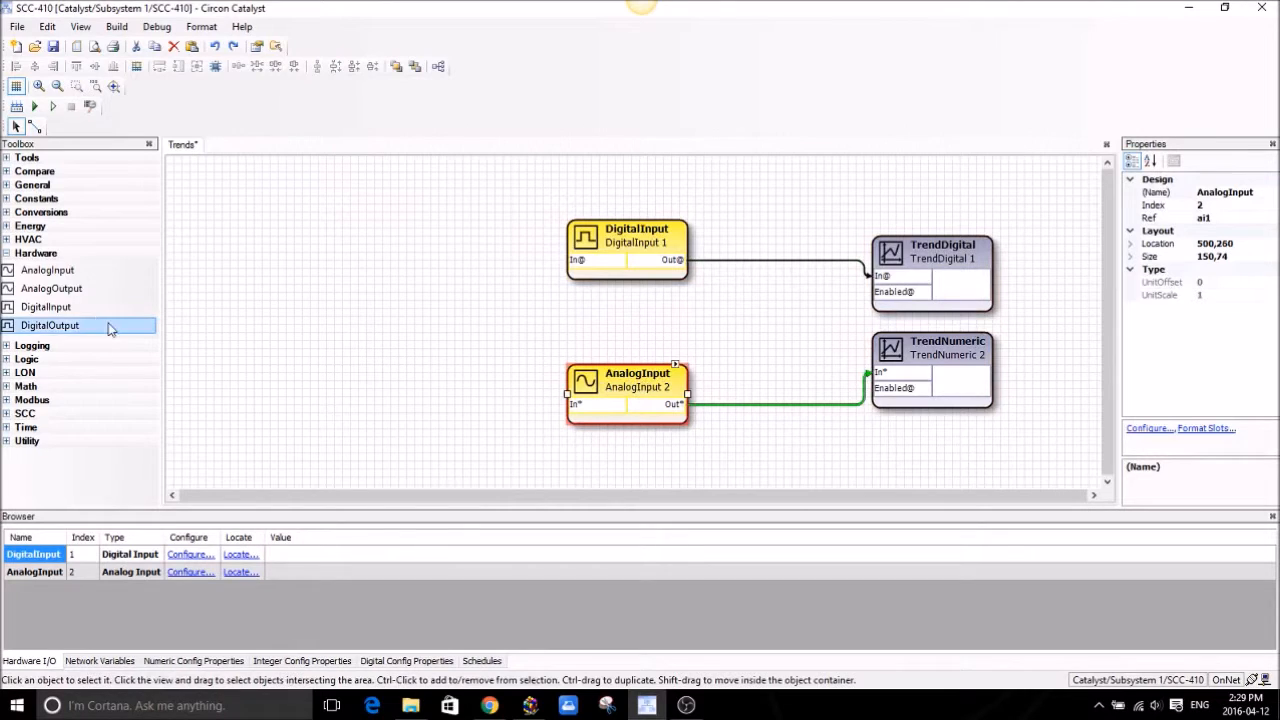
- Add a Schedule block and connect its CurrentState output to the Enabled inputs of TrendDigital and TrendNumeric
left_click(7, 253)
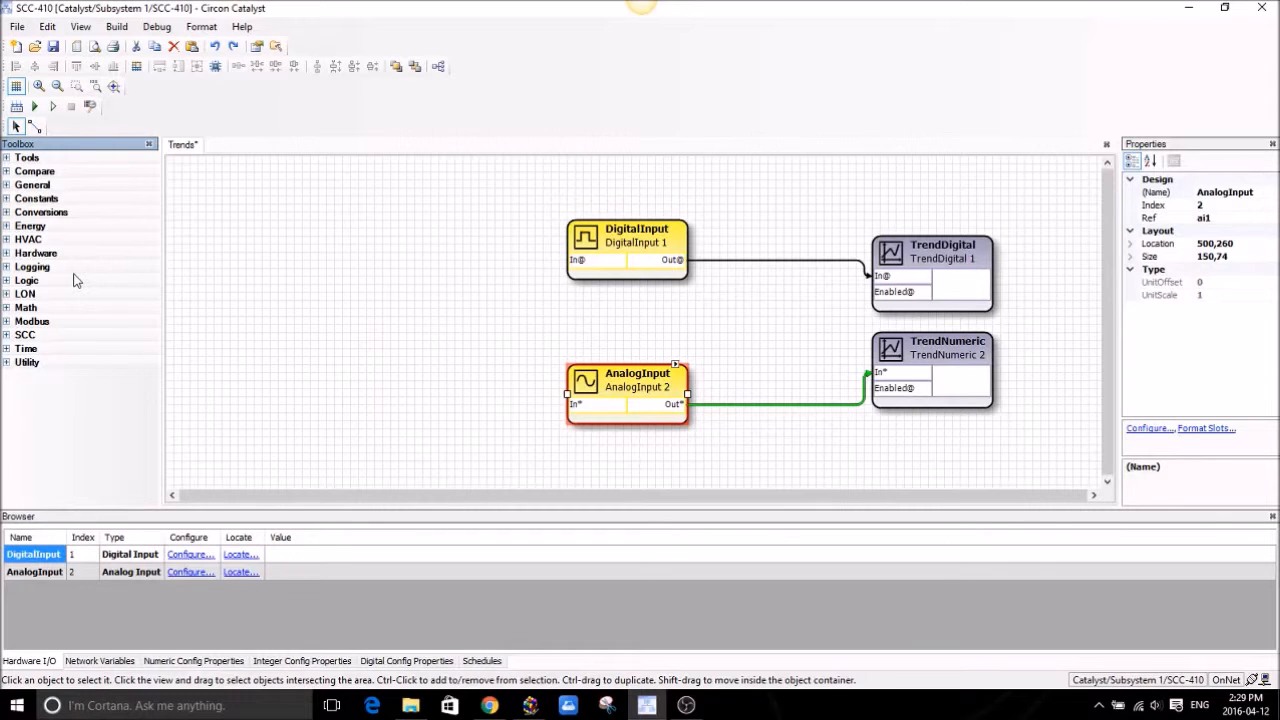
left_click(6, 349)
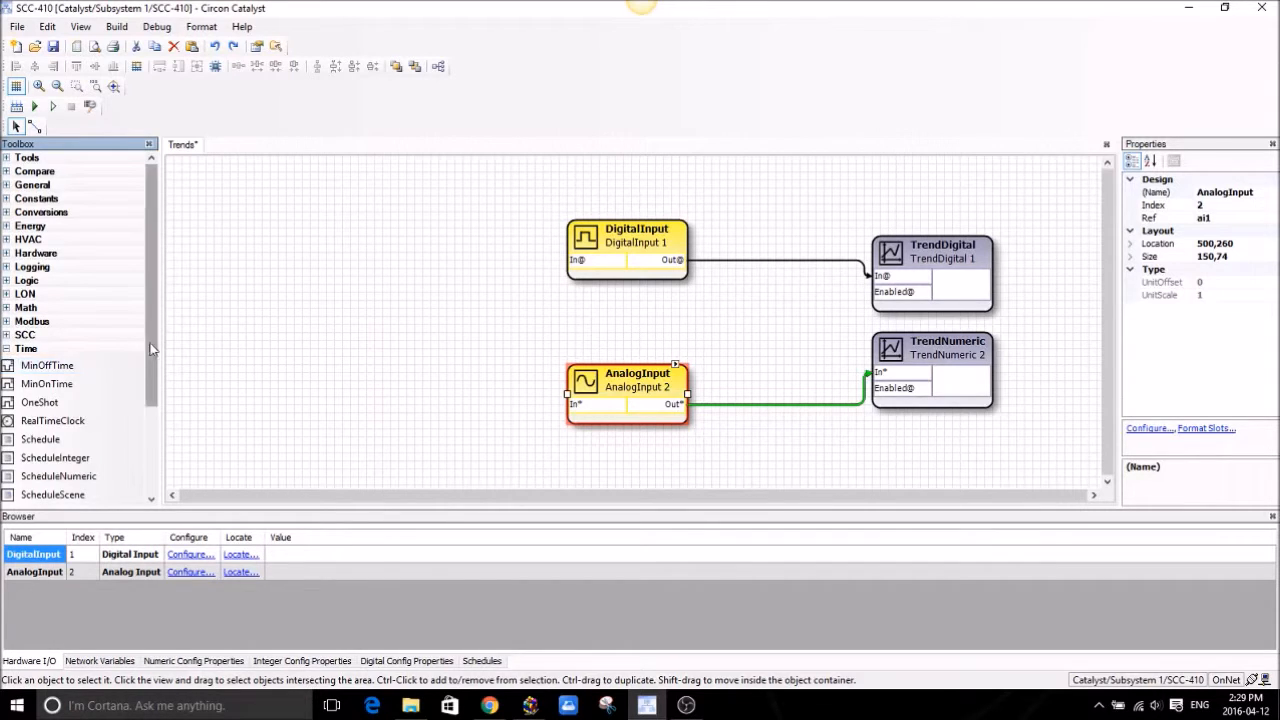
scroll(118, 380, "down", 2)
left_click_drag(80, 366, 388, 313)
left_click(34, 126)
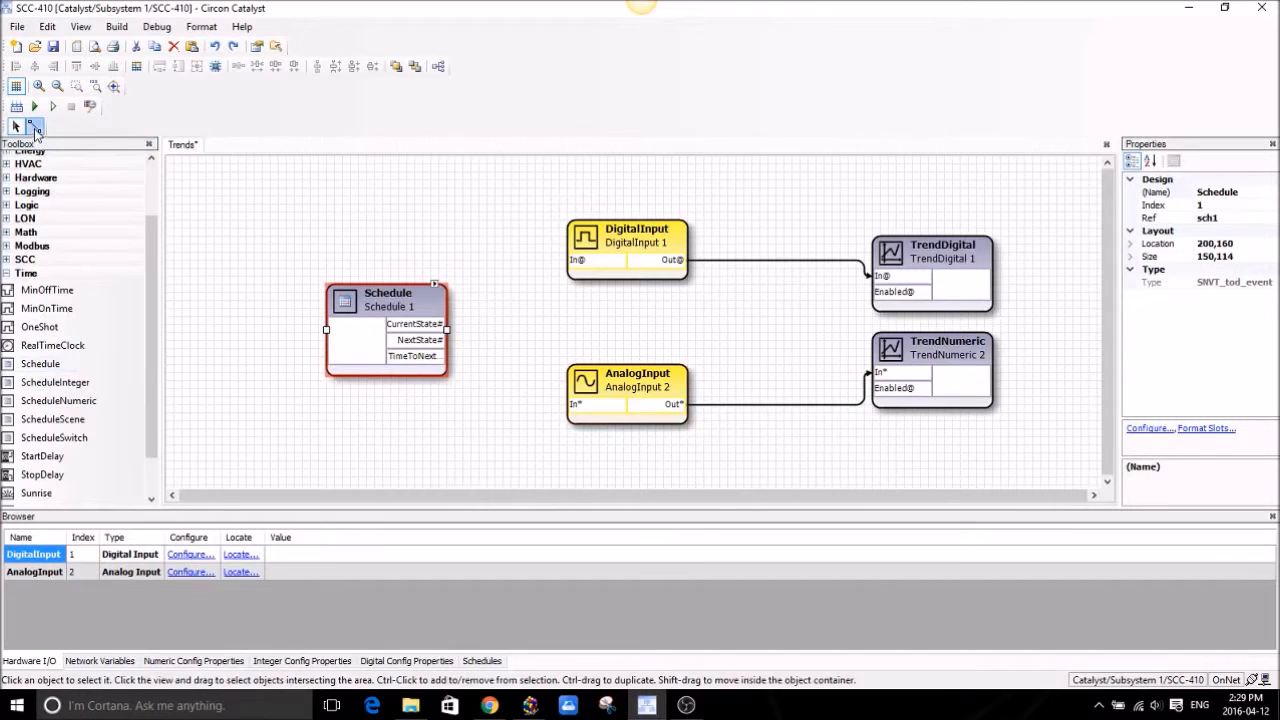
left_click_drag(447, 324, 878, 294)
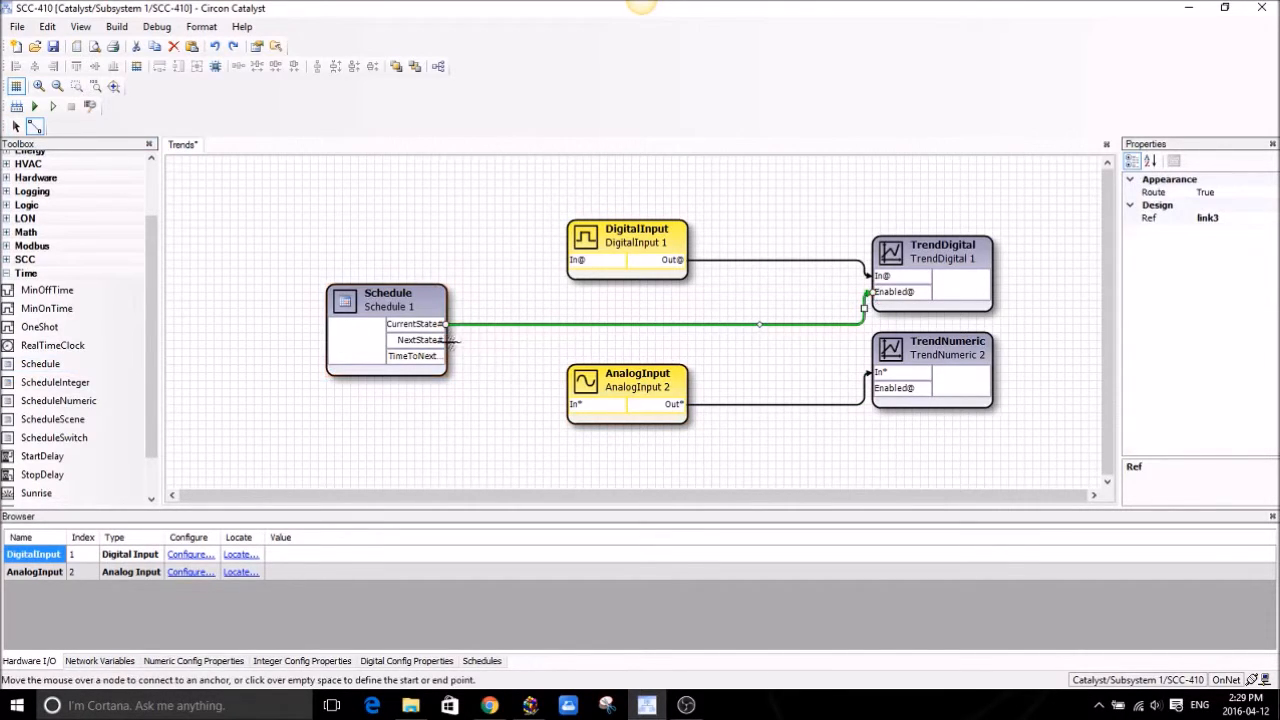
left_click_drag(445, 324, 877, 392)
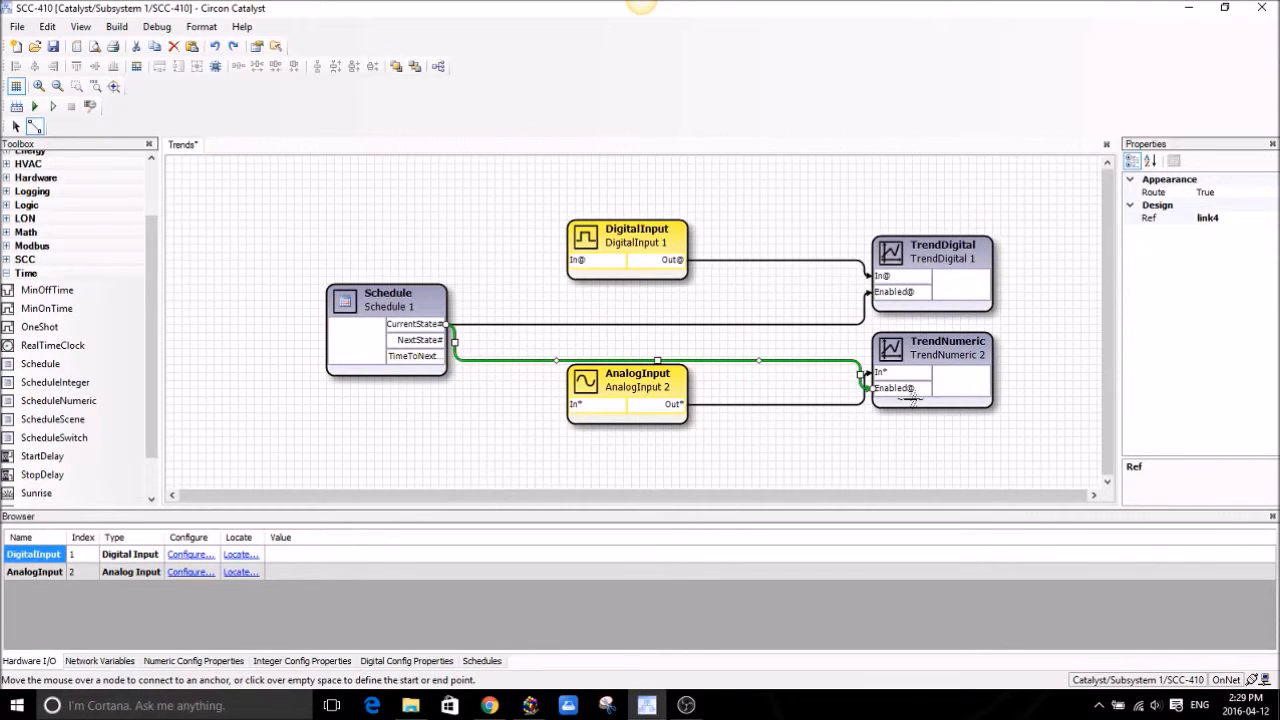
left_click(16, 126)
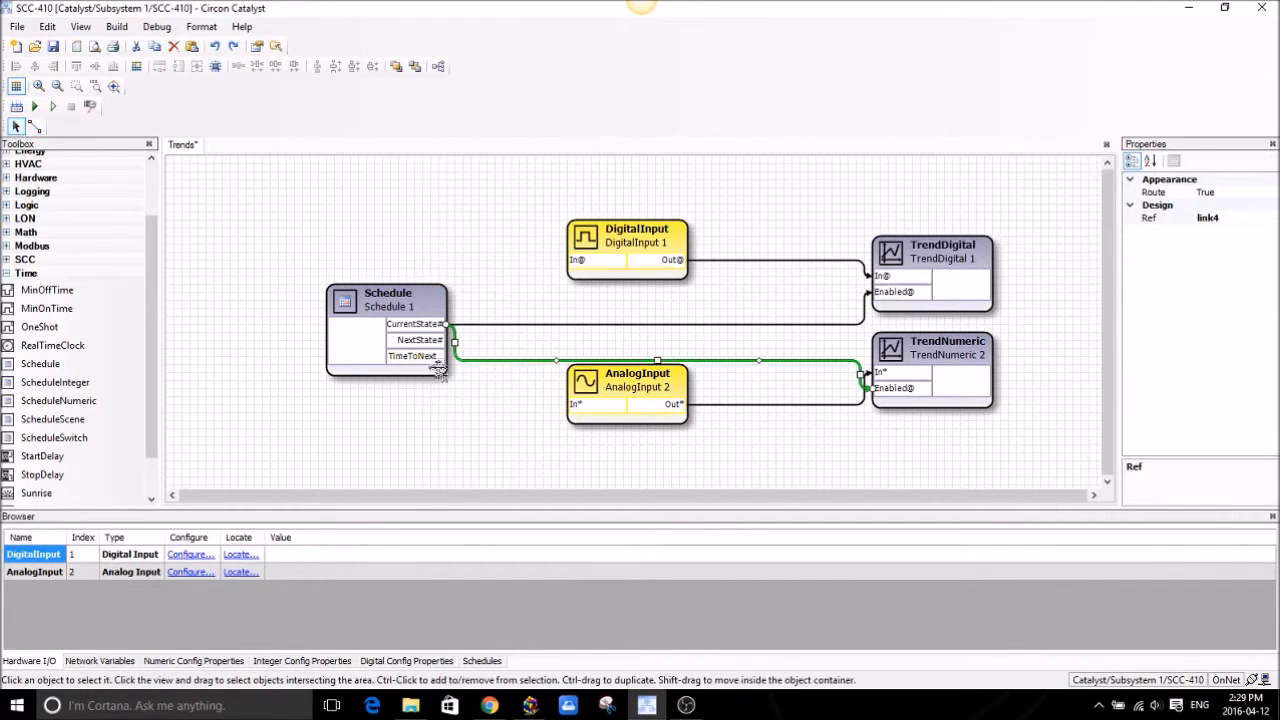
- Delete the Schedule block and its two links to the trend blocks' Enabled inputs
left_click(398, 325)
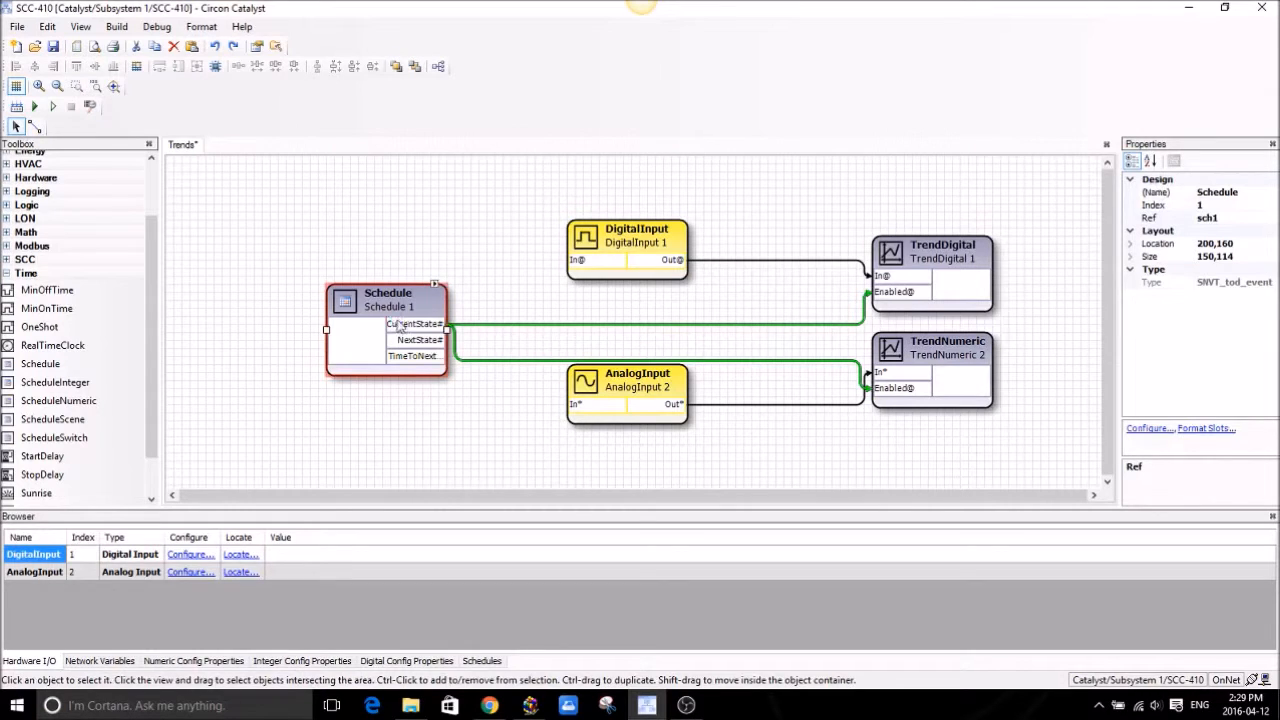
key("Delete")
left_click(456, 330)
key("Delete")
left_click(453, 340)
key("Delete")
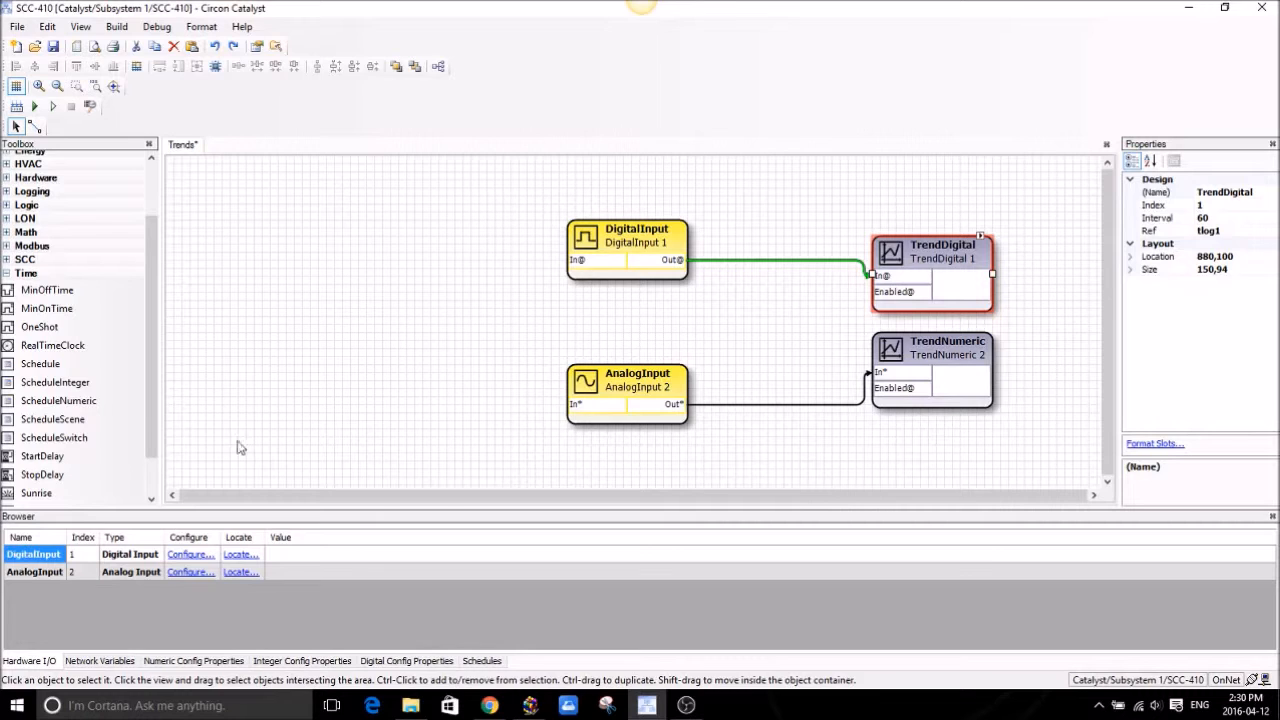
- Add ModbusNumeric and ModbusBit blocks in the lower left of the page, with ModbusBit above ModbusNumeric
left_click(5, 281)
left_click(6, 274)
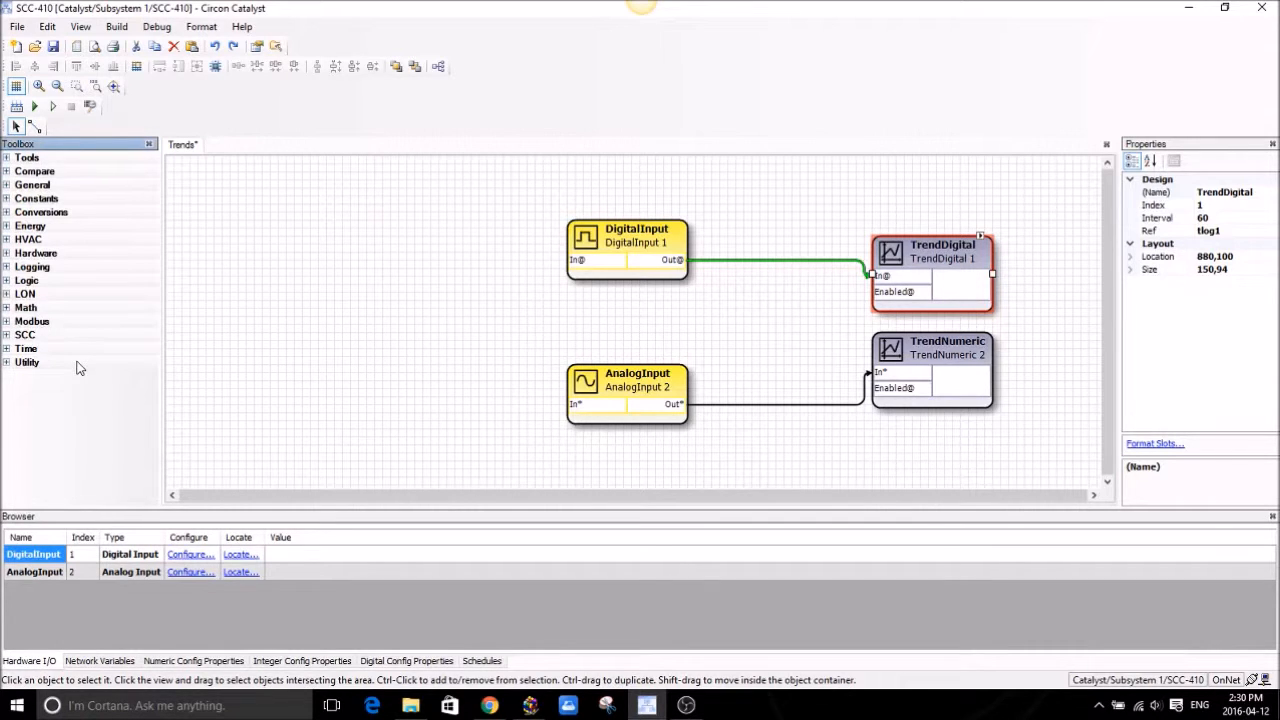
left_click(6, 322)
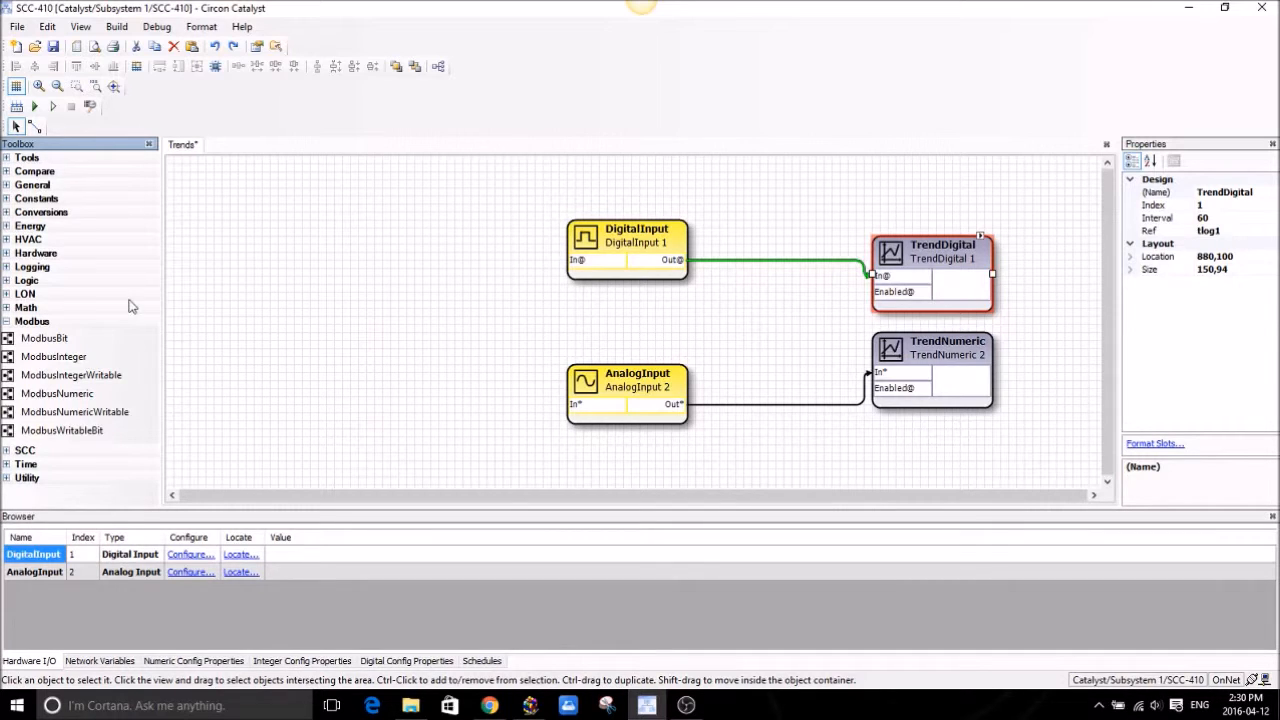
left_click_drag(65, 402, 262, 238)
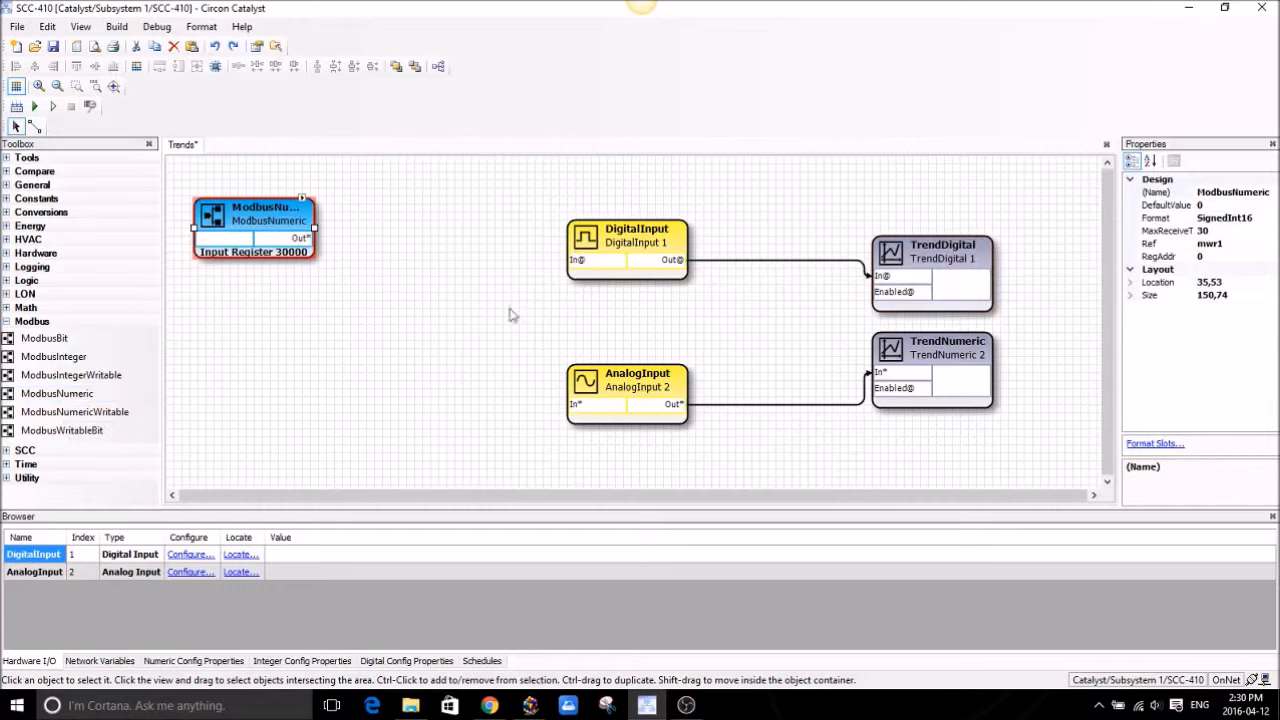
left_click_drag(272, 245, 340, 458)
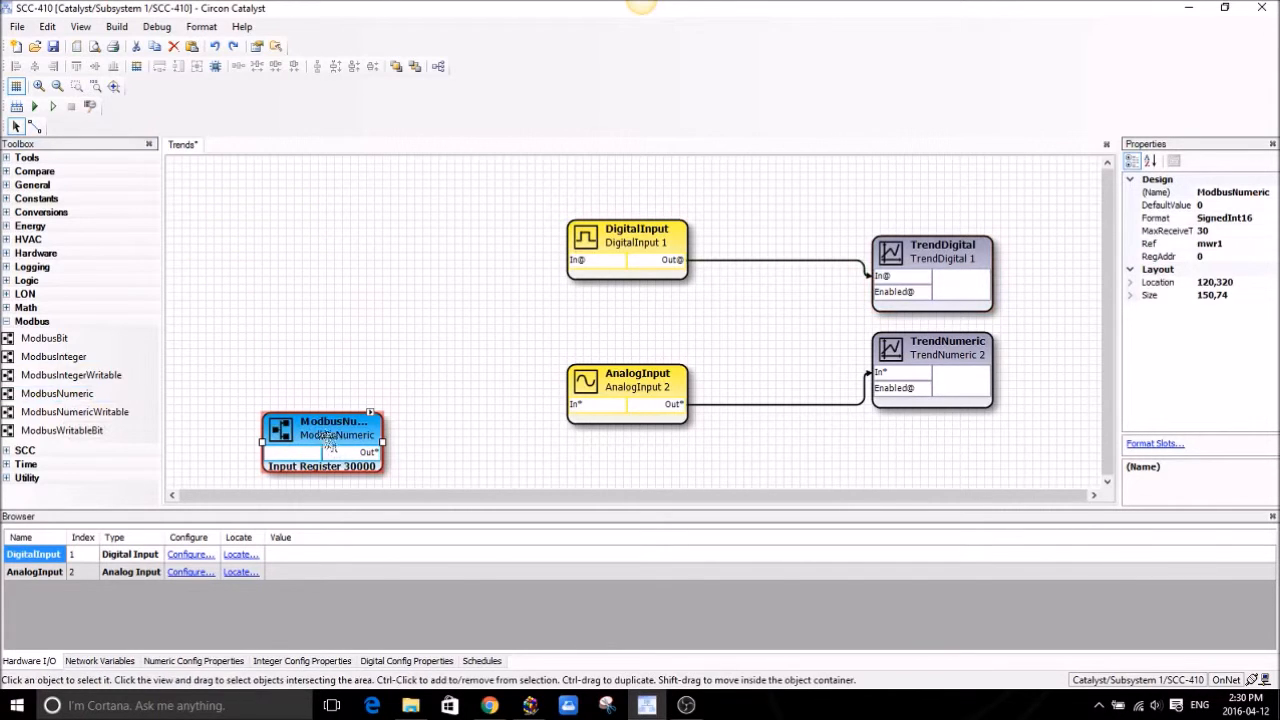
left_click_drag(15, 347, 330, 356)
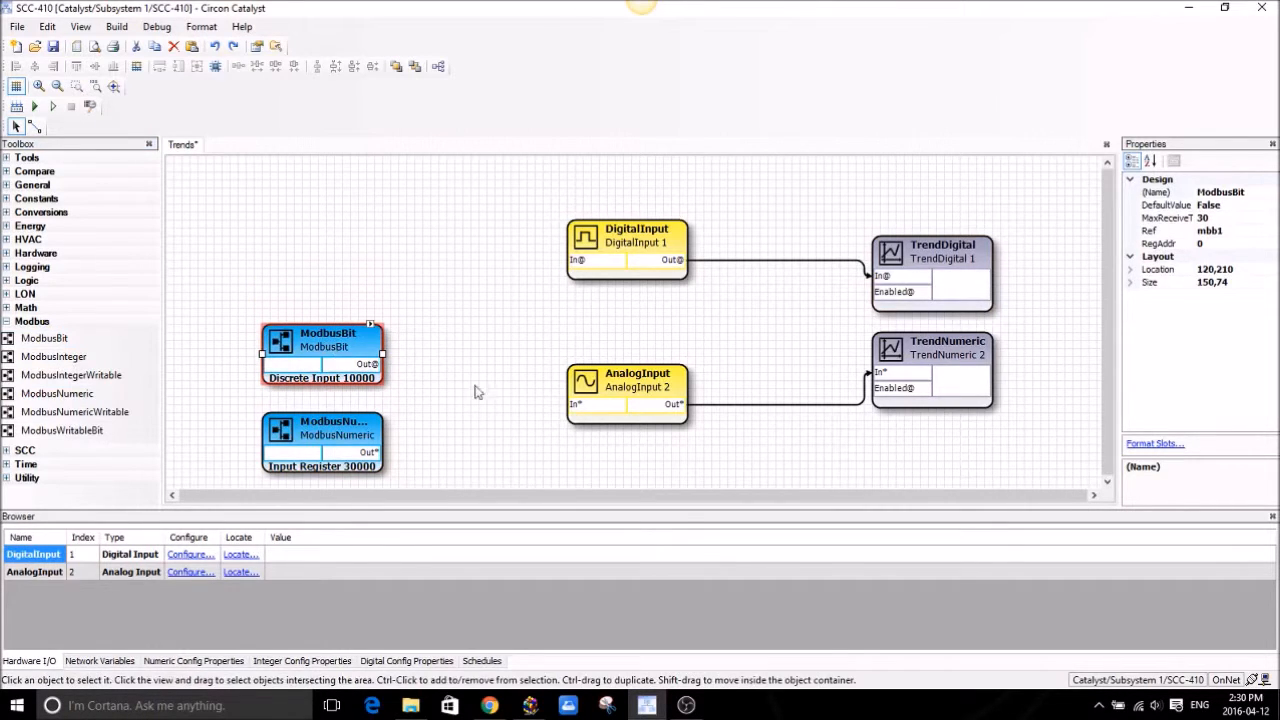
- Delete the DigitalInput and AnalogInput blocks together
left_click(566, 366)
left_click_drag(538, 216, 660, 433)
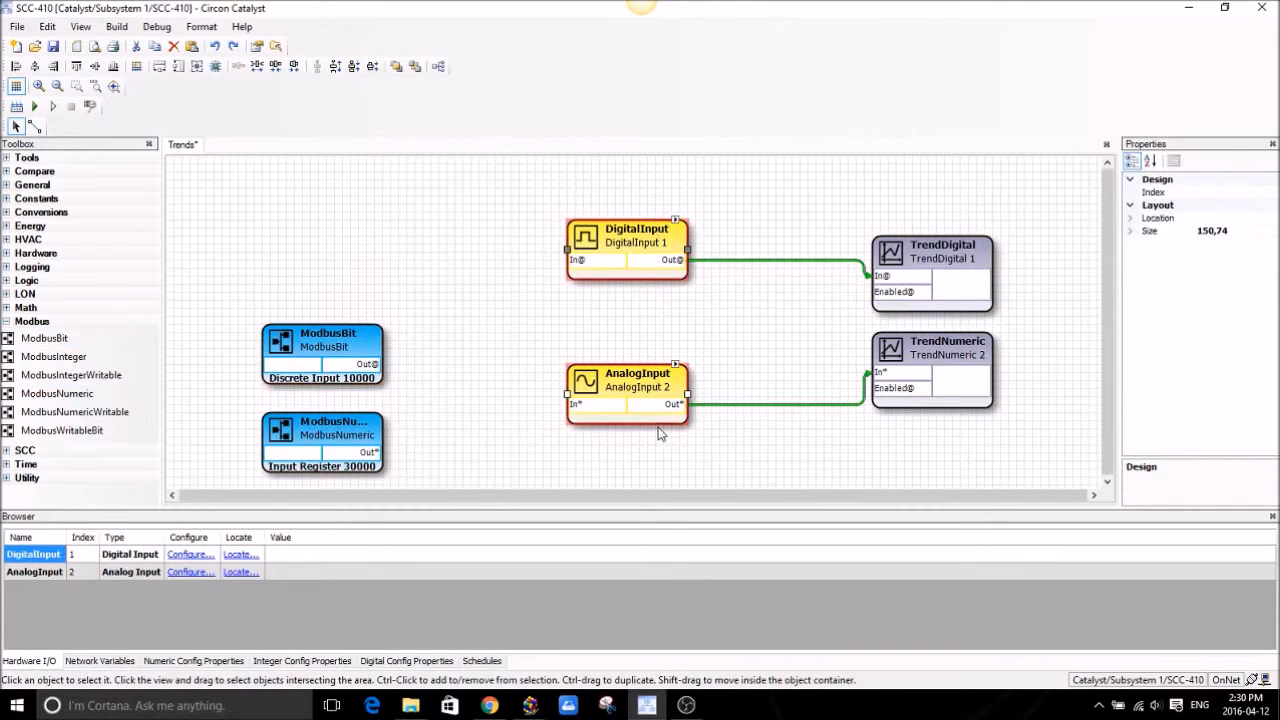
key("Delete")
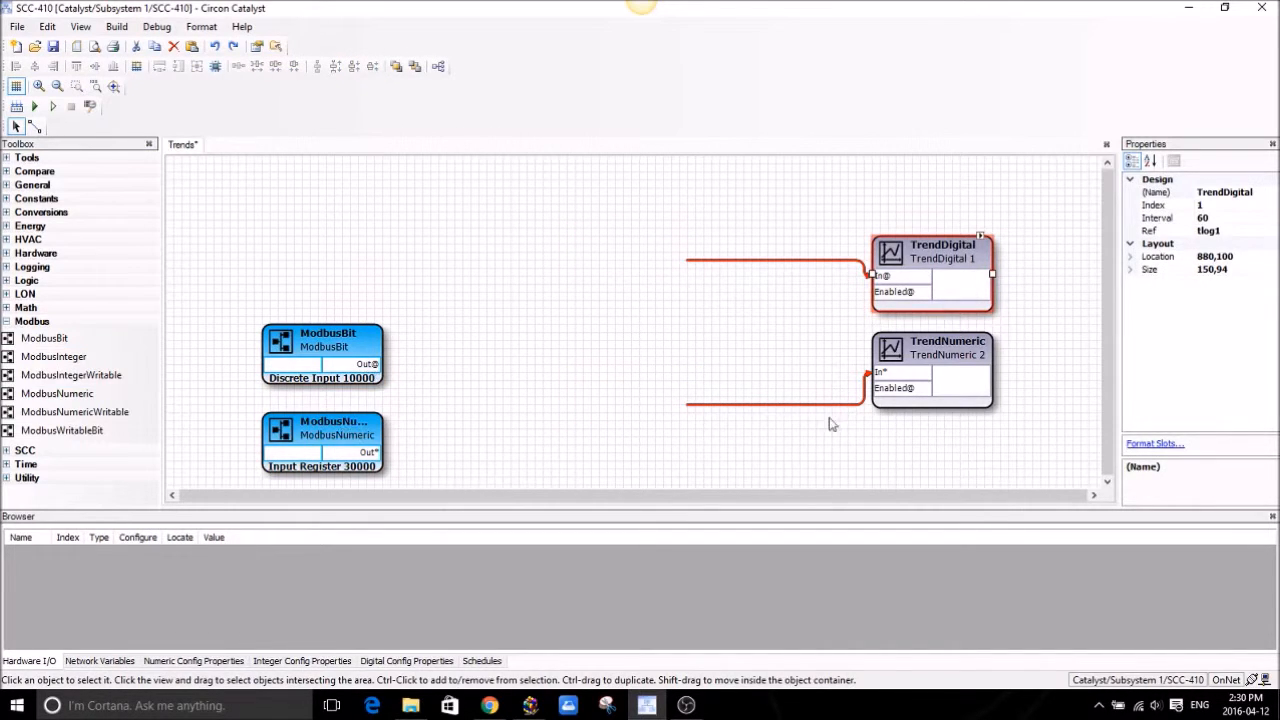
- Reattach the loose trend links so ModbusNumeric's Out feeds TrendNumeric's In and ModbusBit's Out feeds TrendDigital's In
left_click(775, 405)
left_click_drag(687, 407, 386, 456)
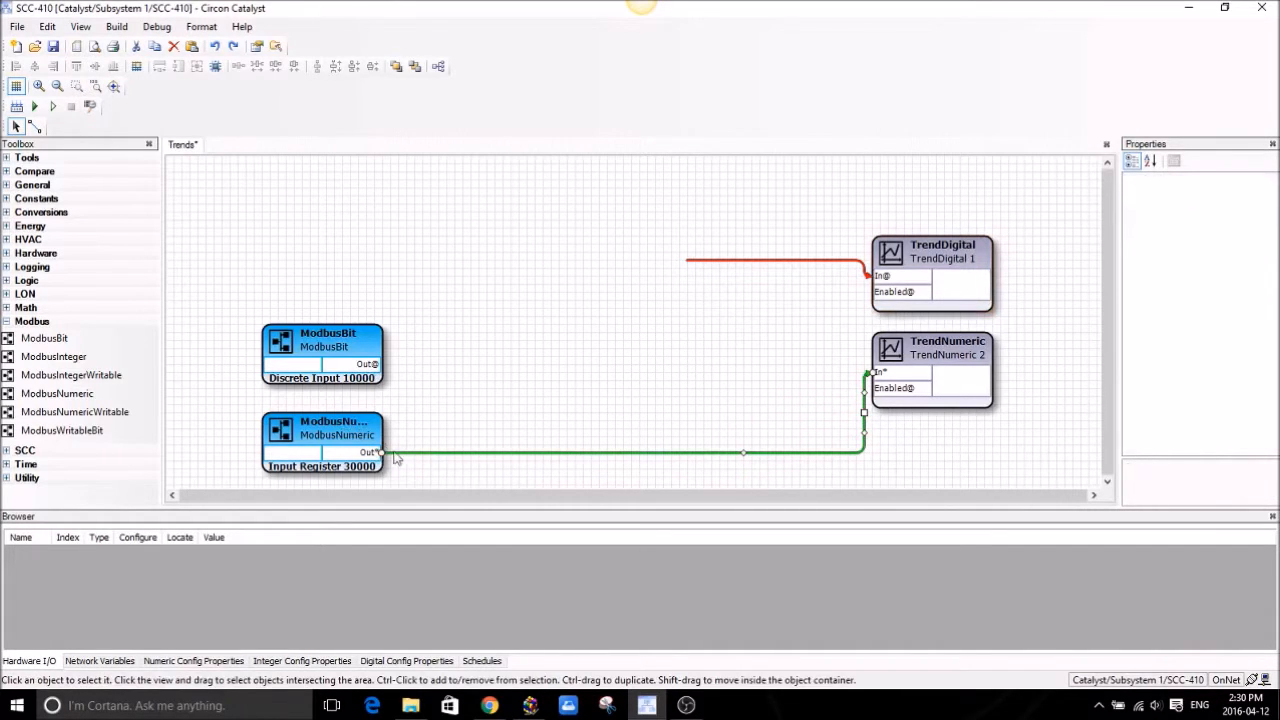
left_click(716, 262)
left_click_drag(686, 268, 382, 364)
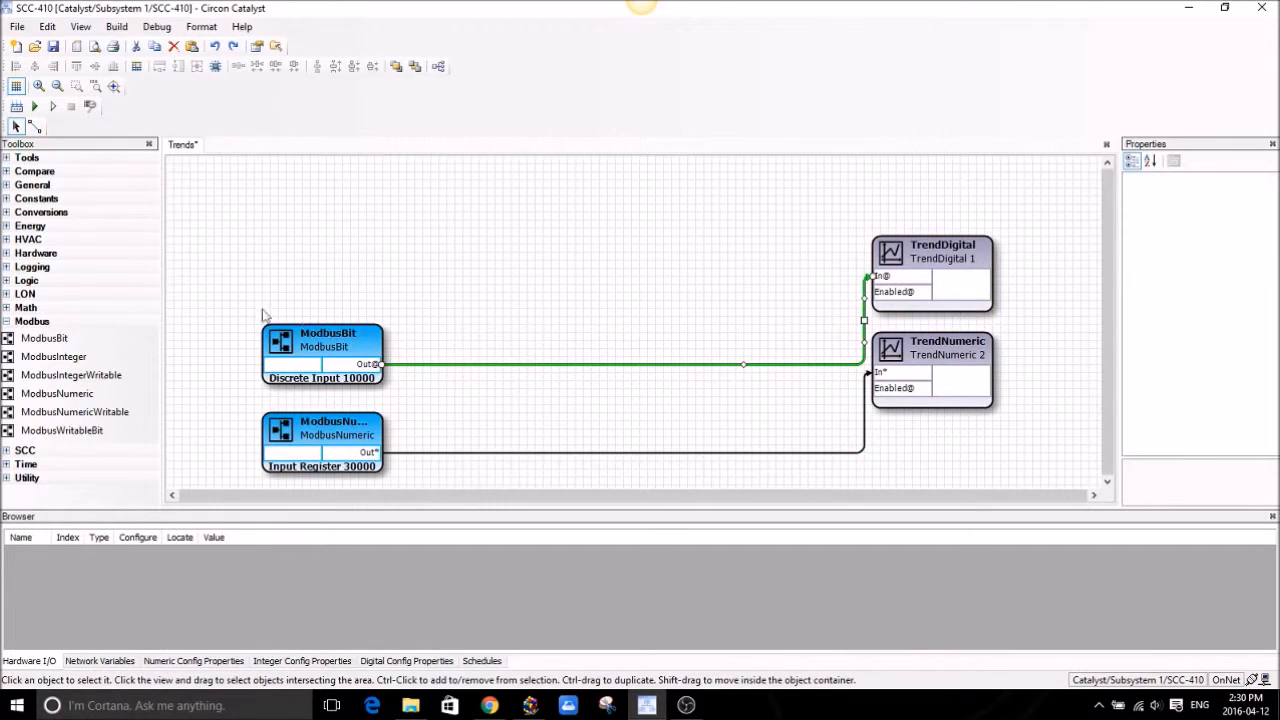
- Move the ModbusBit and ModbusNumeric blocks together up and to the right, roughly level with the two trend blocks
left_click_drag(203, 303, 388, 468)
left_click_drag(300, 360, 412, 278)
left_click(327, 303)
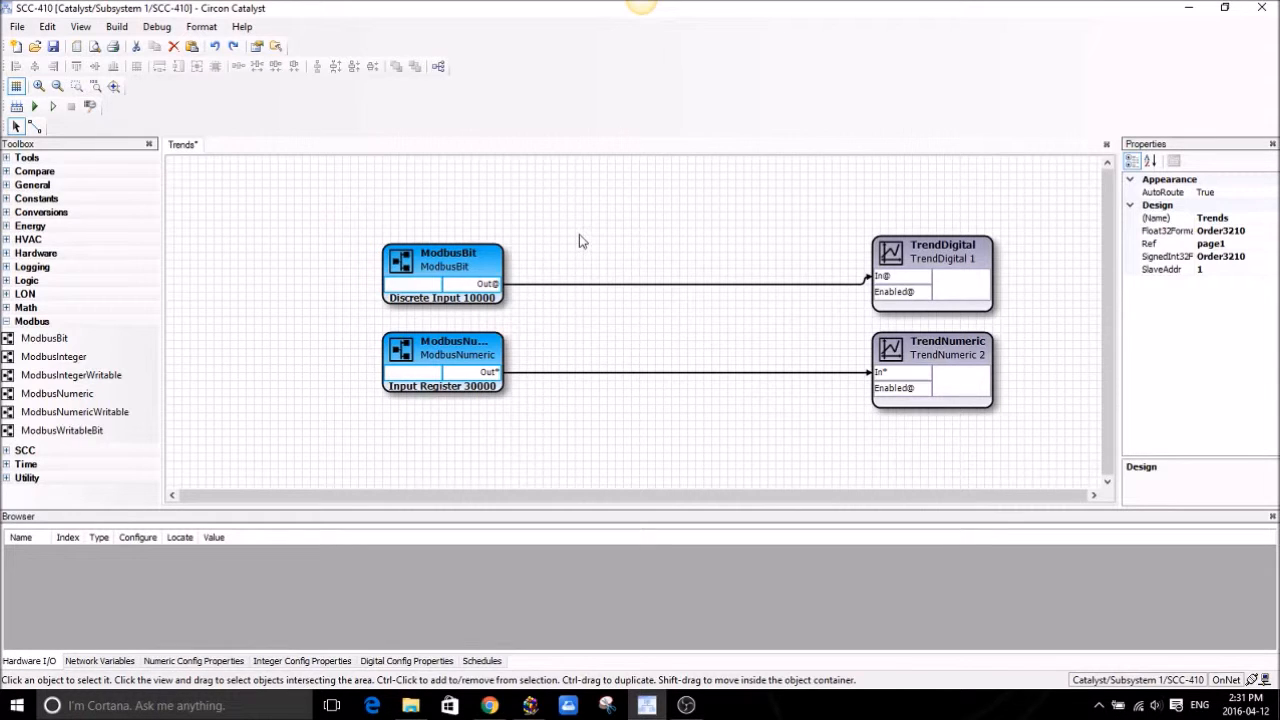
- Rename the TrendDigital block to "Gen Oil Alarm"
left_click(940, 252)
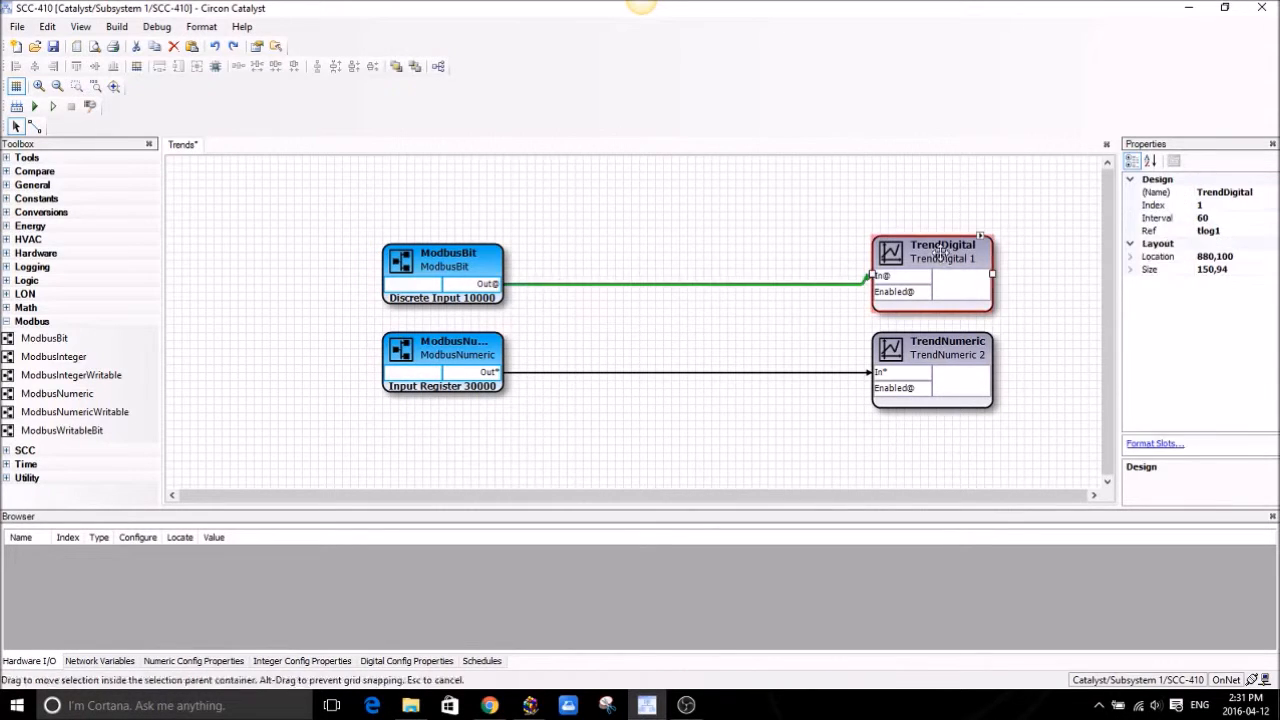
left_click(1252, 194)
left_click_drag(1261, 192, 1192, 196)
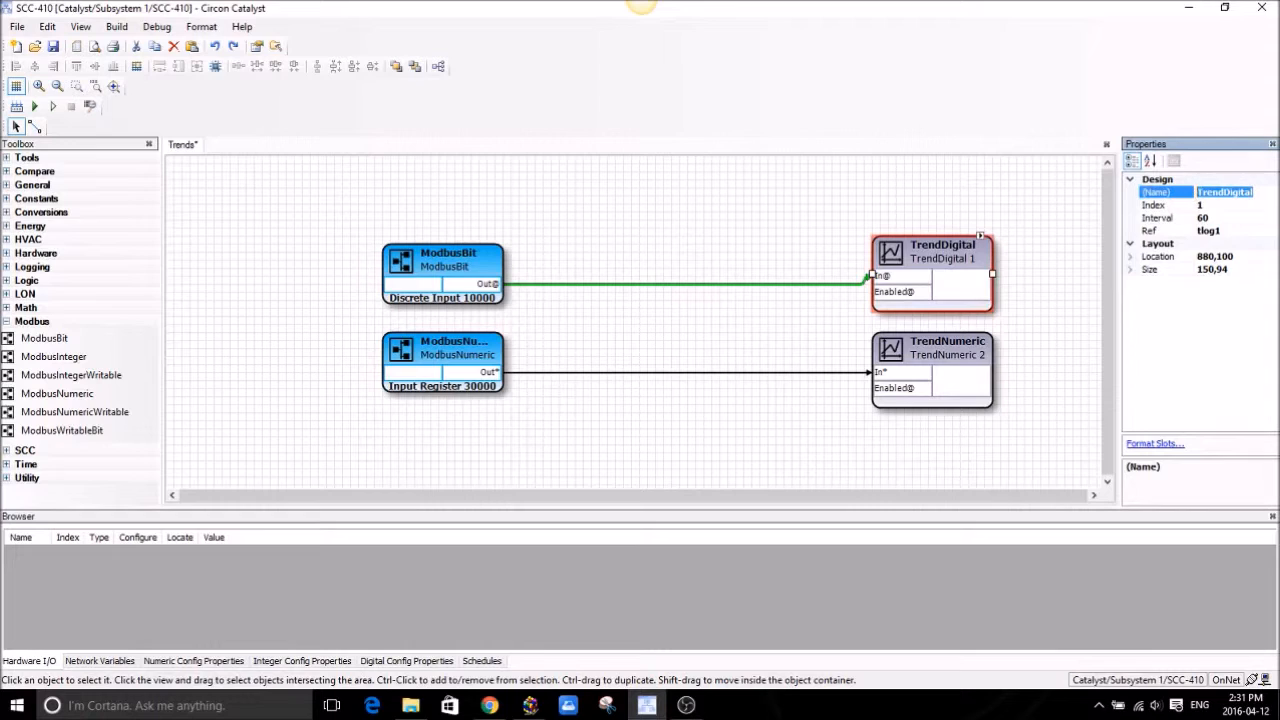
type("Ge")
type("Oil")
left_click_drag(1266, 192, 1241, 194)
type("Ala")
- Rename the TrendNumeric block to "Gen Oil Temp"
left_click(945, 356)
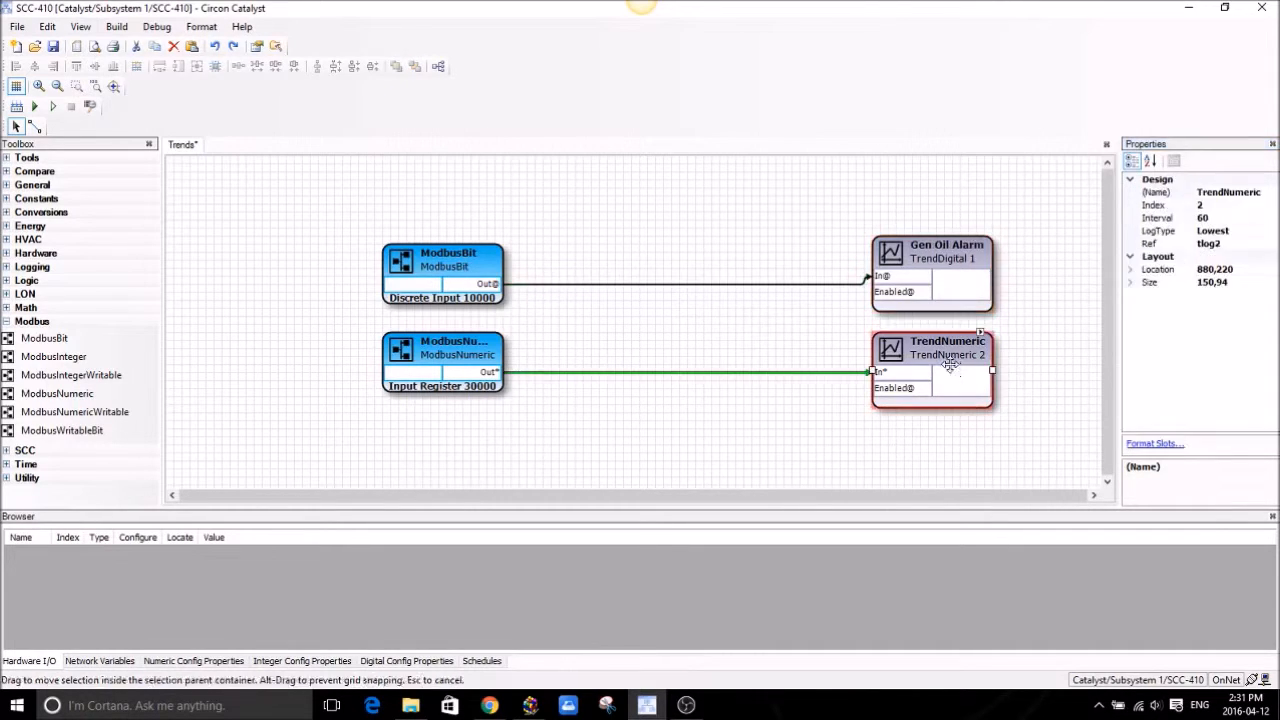
left_click(1200, 192)
key("ctrl+a")
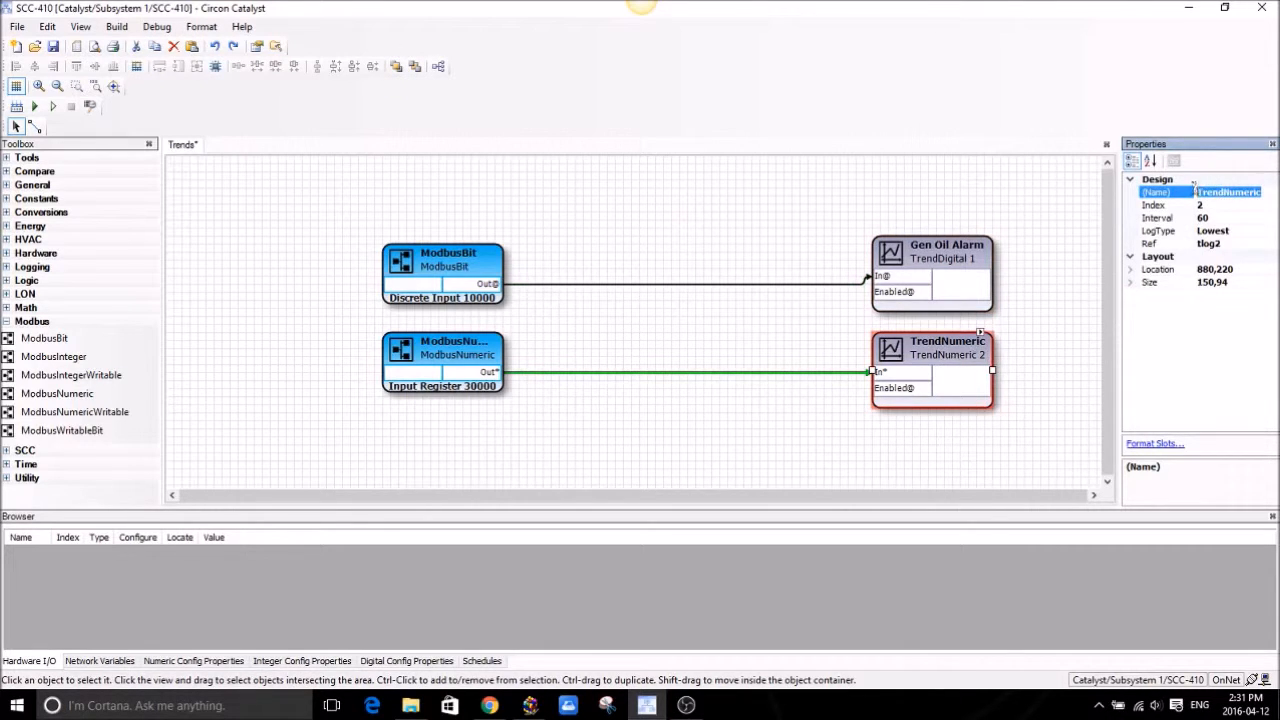
type("Gen Oil Temp")
left_click(1041, 298)
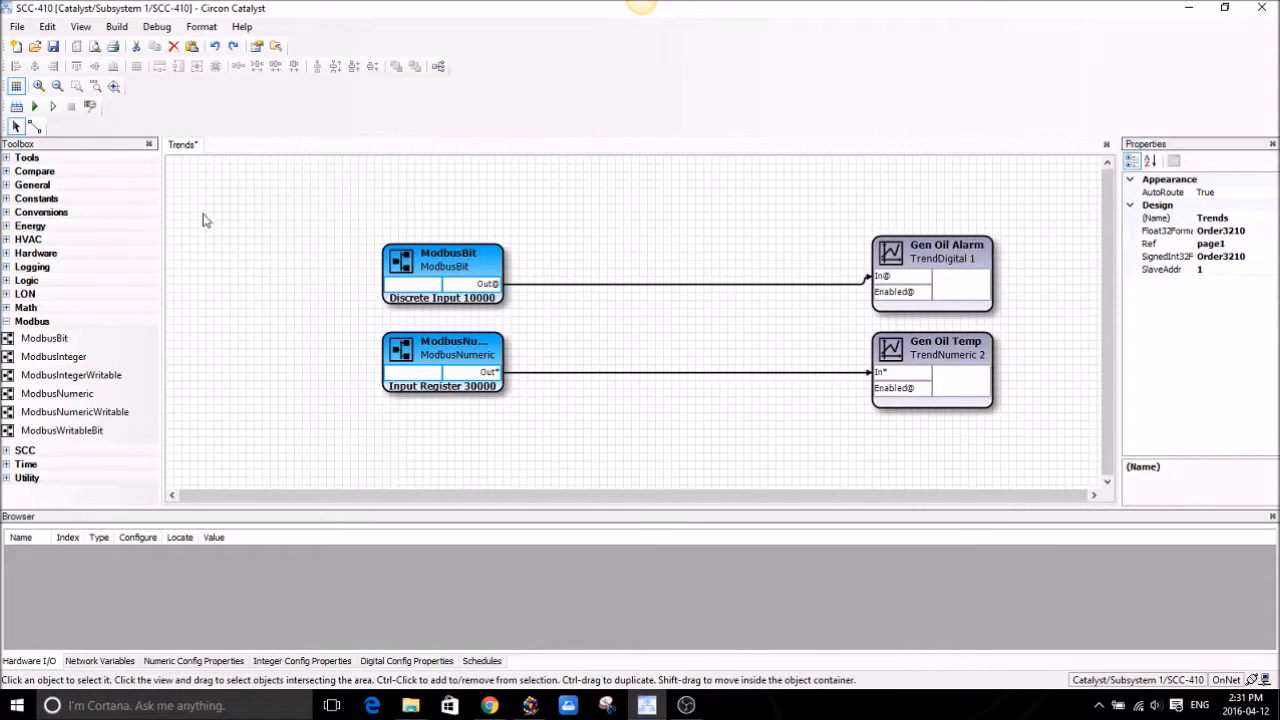
- Add a LON NvInputNumeric block to the page, just left of the ModbusNumeric block
left_click(6, 295)
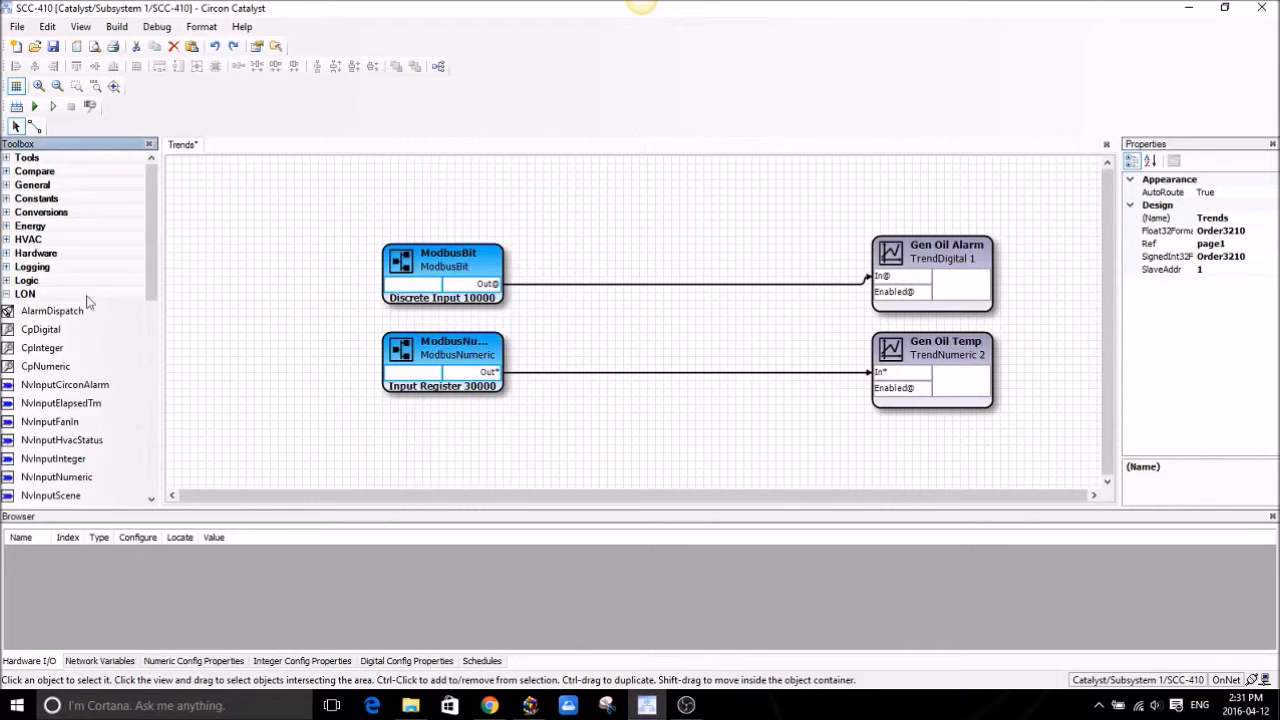
left_click_drag(158, 285, 155, 335)
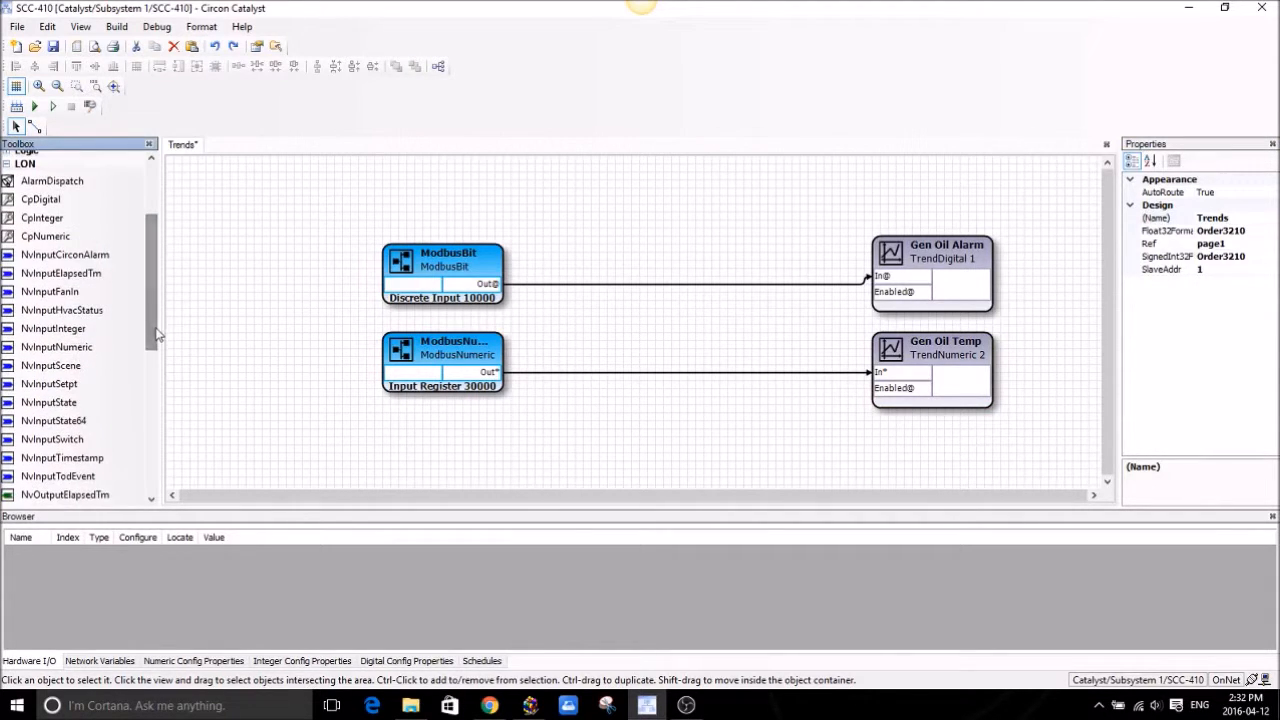
left_click_drag(60, 347, 255, 360)
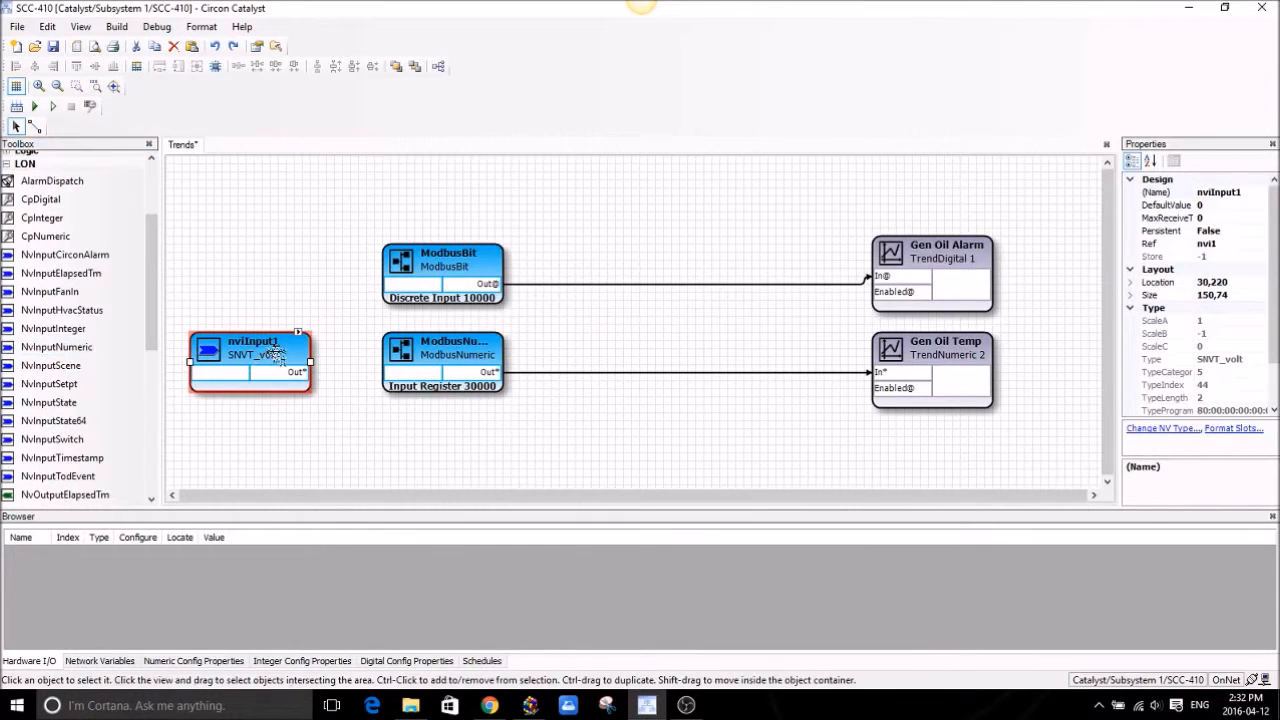